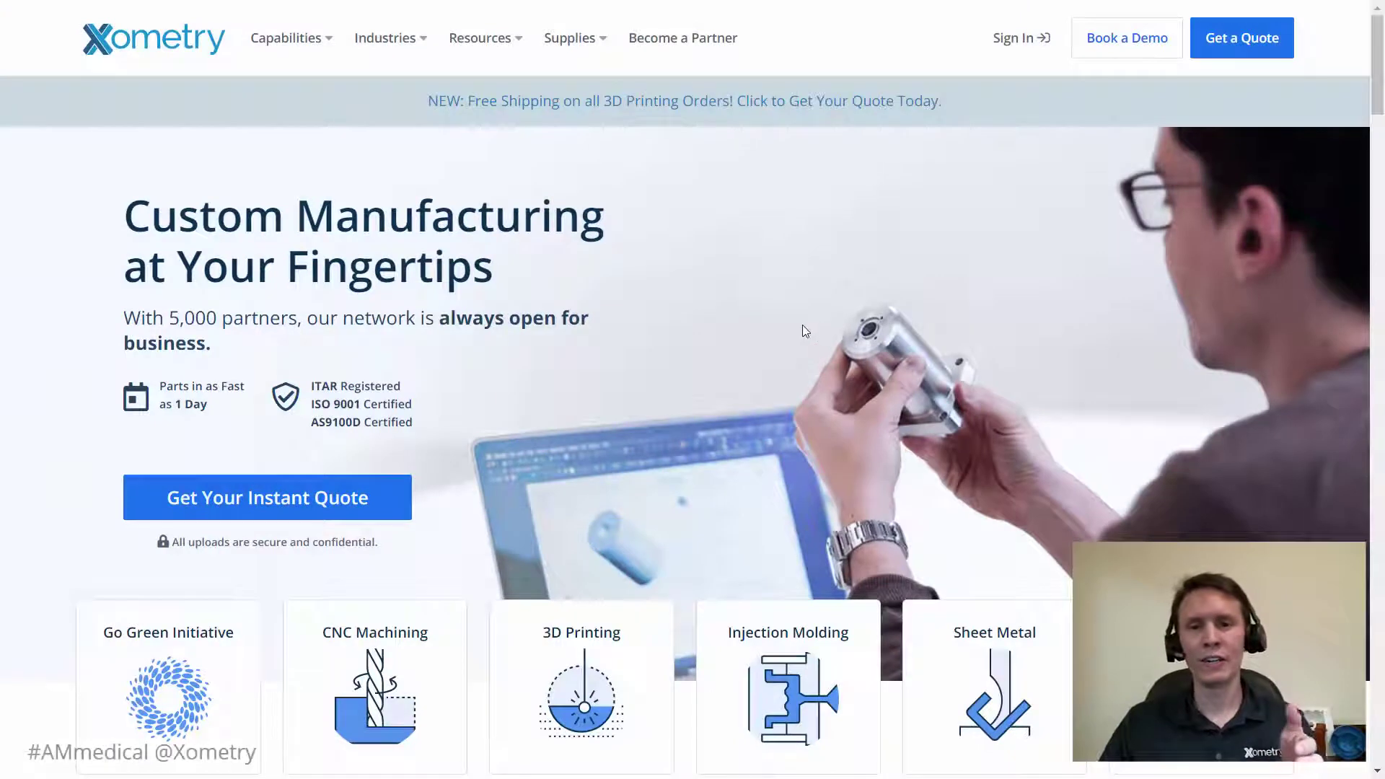
{"action": "scroll", "coordinate": [806, 331], "scroll_direction": "down", "scroll_amount": 5}
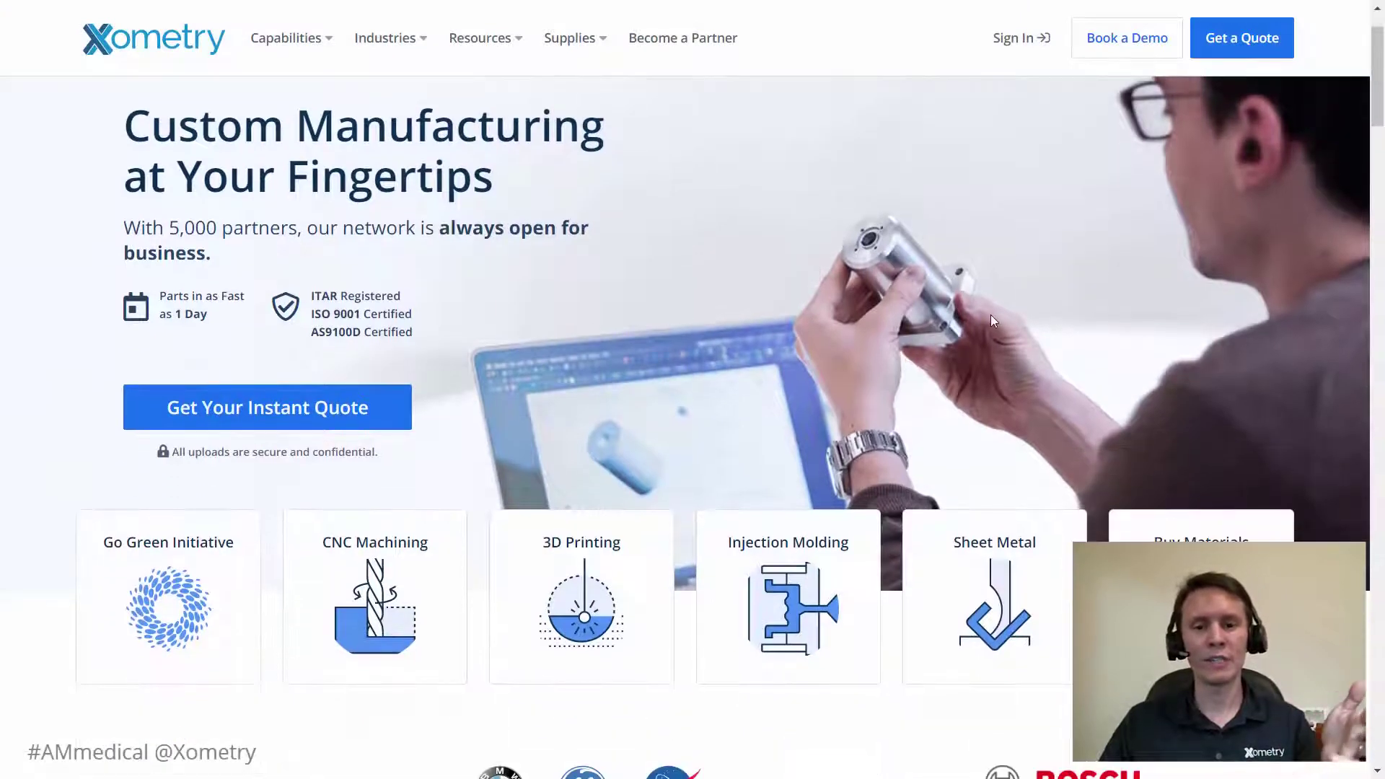
{"action": "scroll", "coordinate": [1176, 303], "scroll_direction": "up", "scroll_amount": 6}
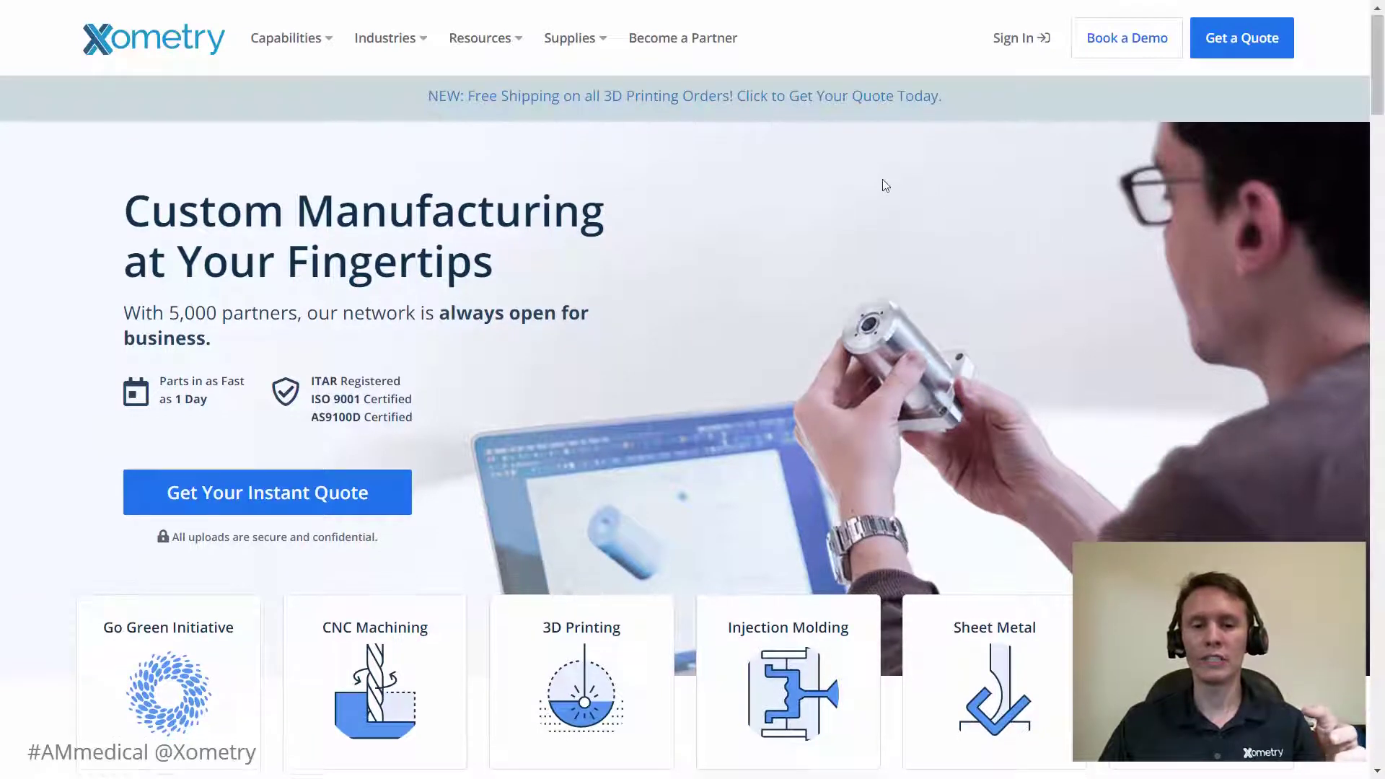
{"action": "scroll", "coordinate": [882, 182], "scroll_direction": "down", "scroll_amount": 1}
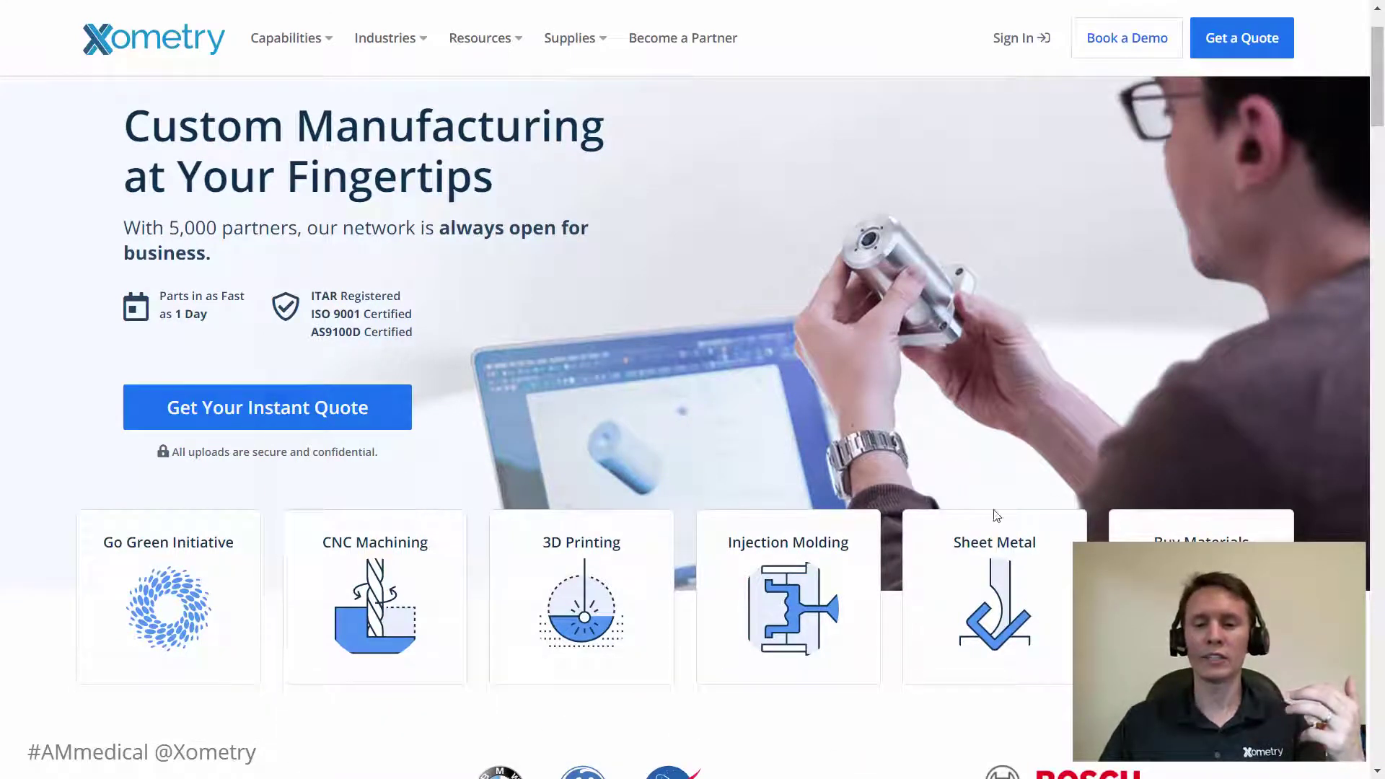
{"action": "mouse_move", "coordinate": [1006, 546]}
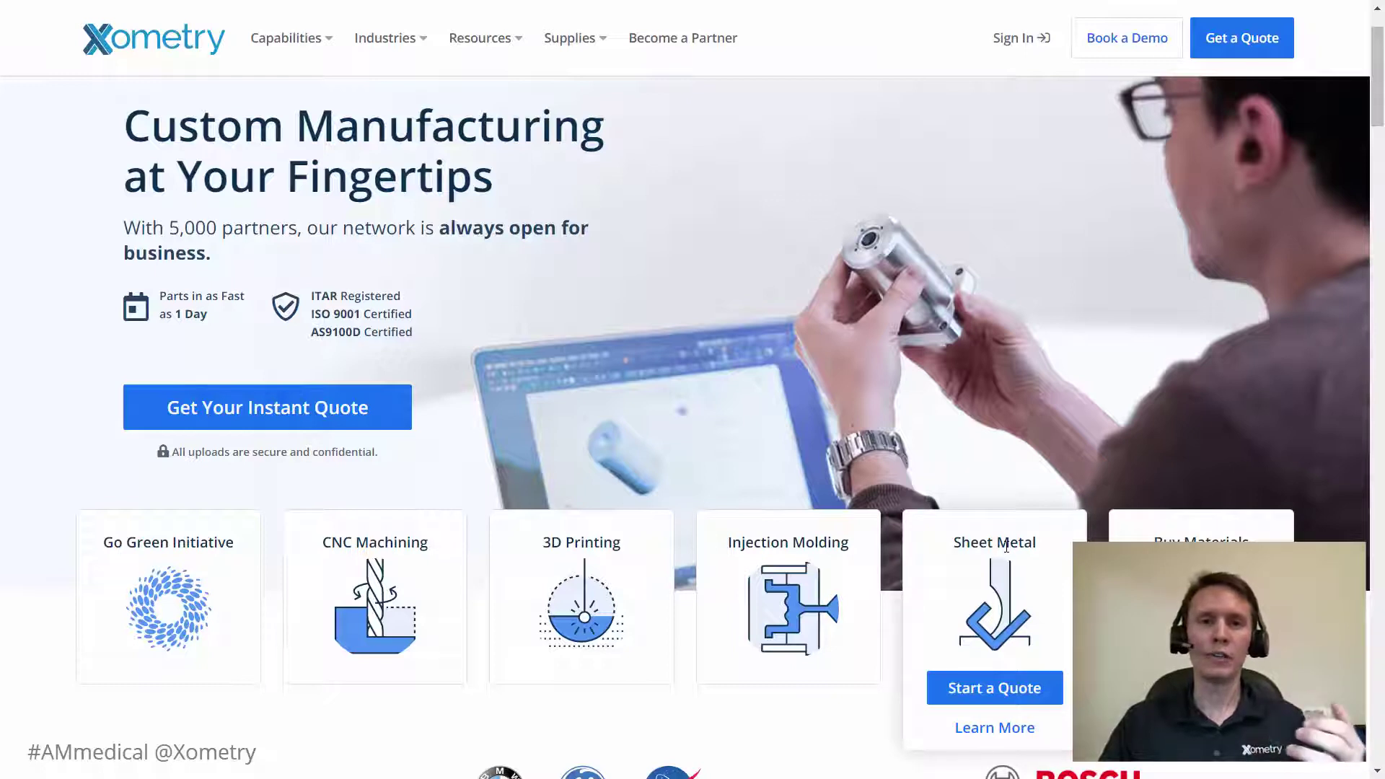
{"action": "mouse_move", "coordinate": [394, 522]}
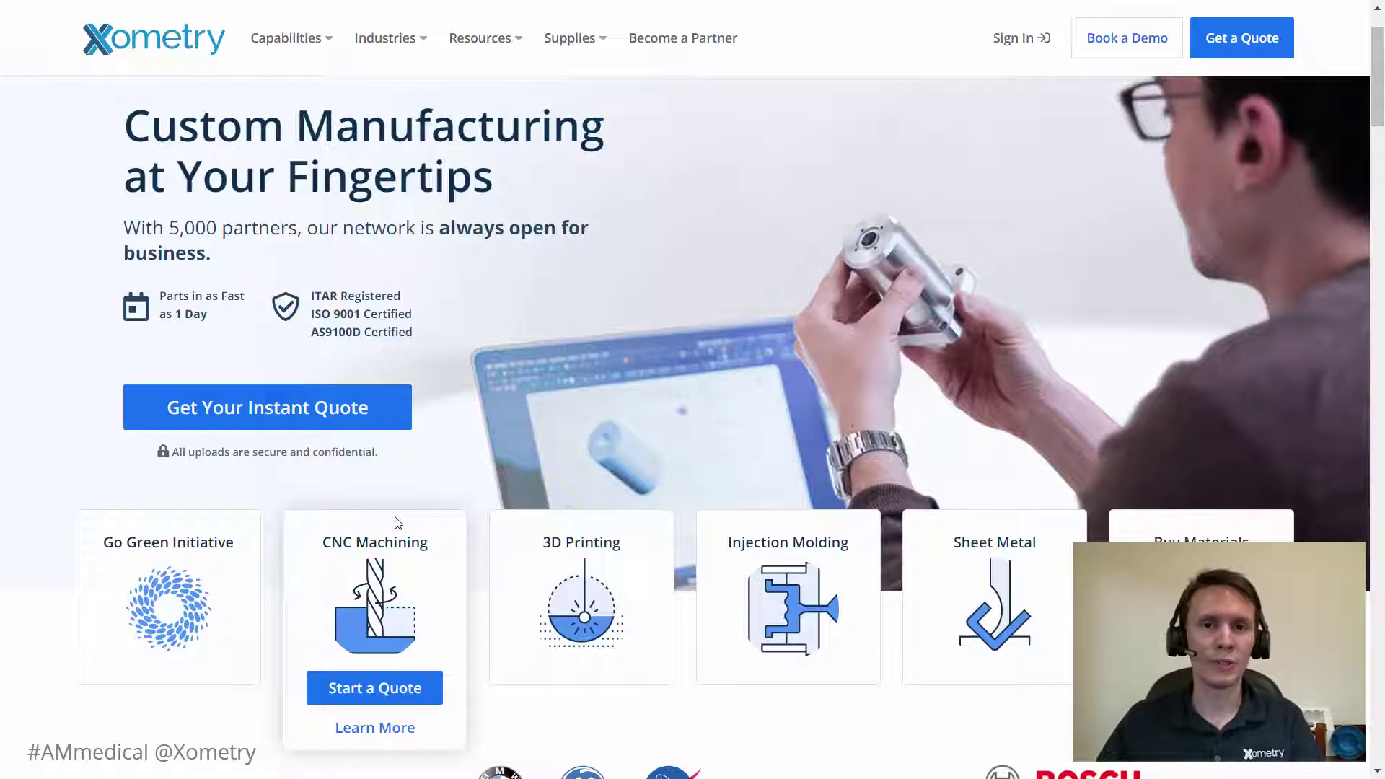
{"action": "scroll", "coordinate": [674, 422], "scroll_direction": "down", "scroll_amount": 3}
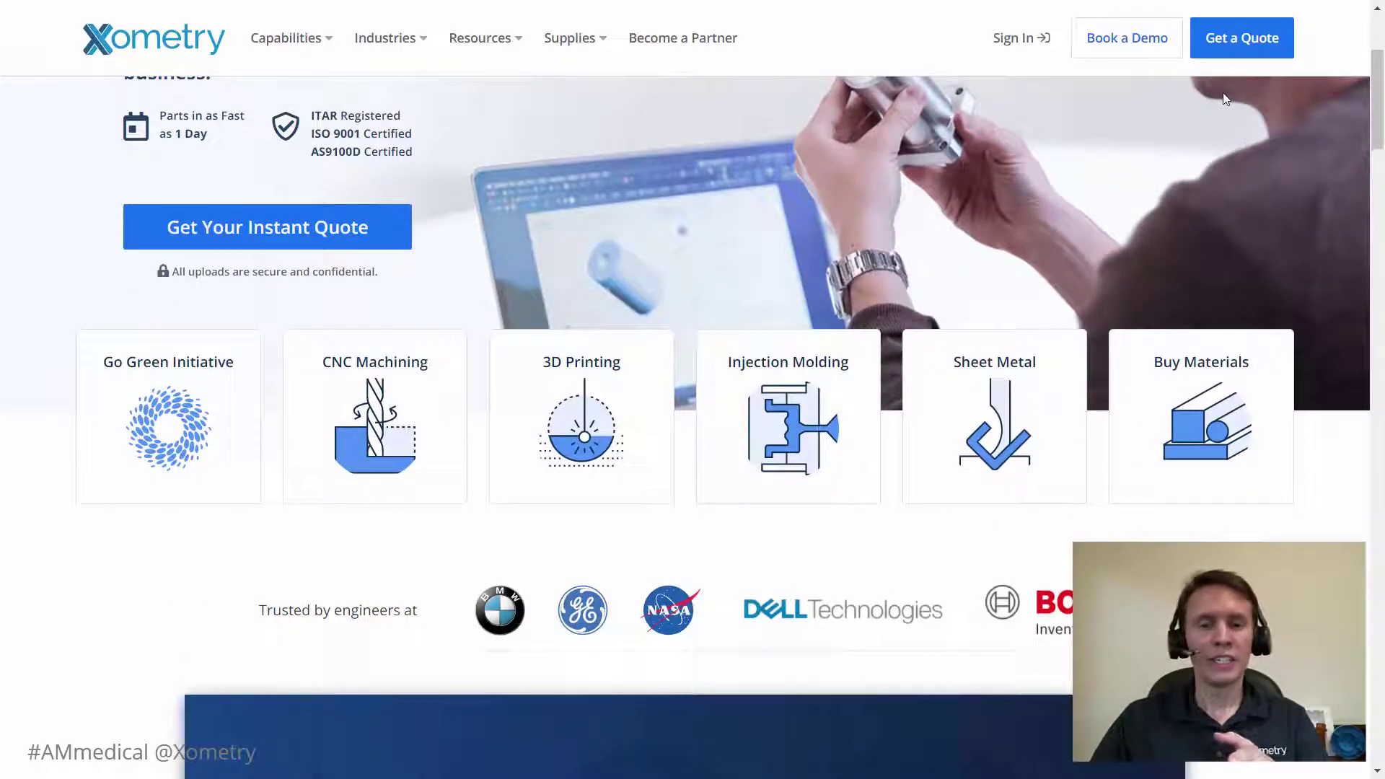
{"action": "scroll", "coordinate": [1209, 109], "scroll_direction": "up", "scroll_amount": 3}
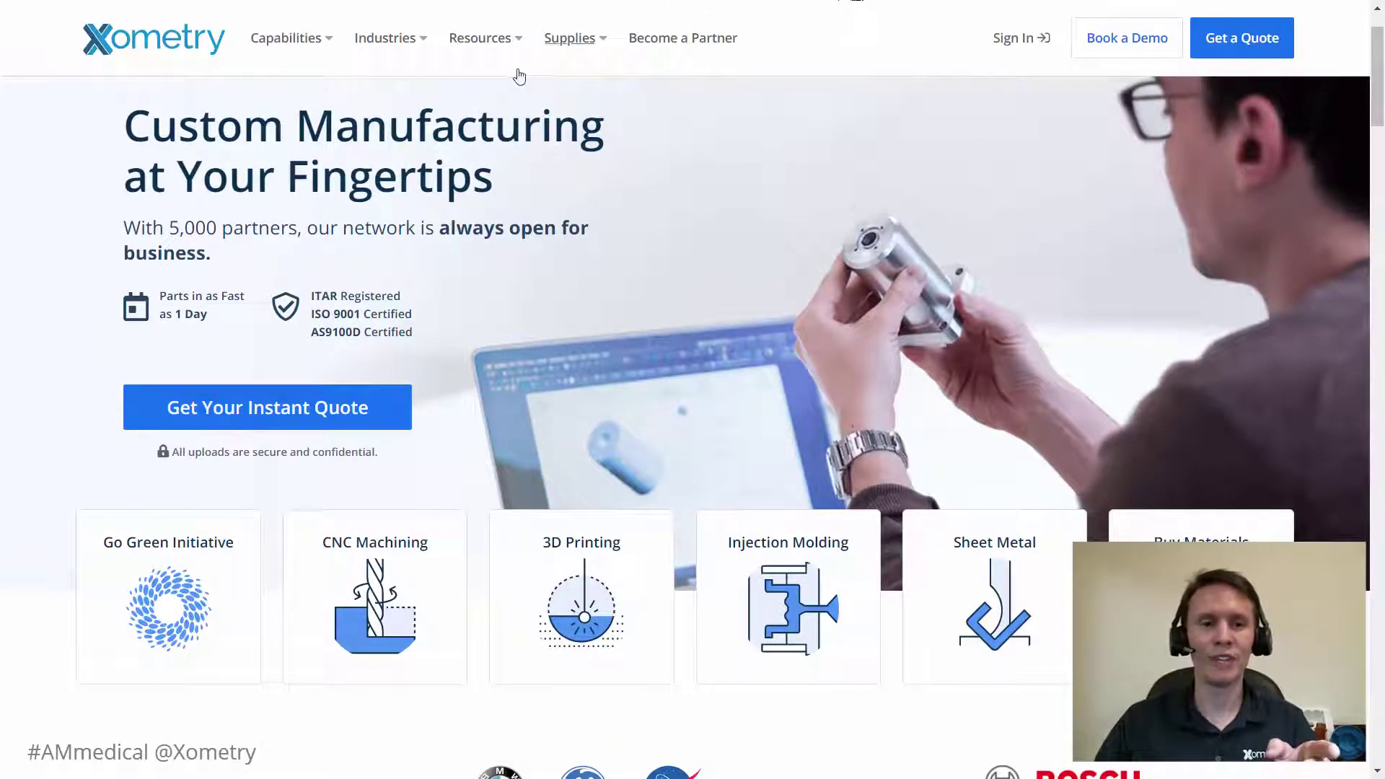
{"action": "mouse_move", "coordinate": [508, 48]}
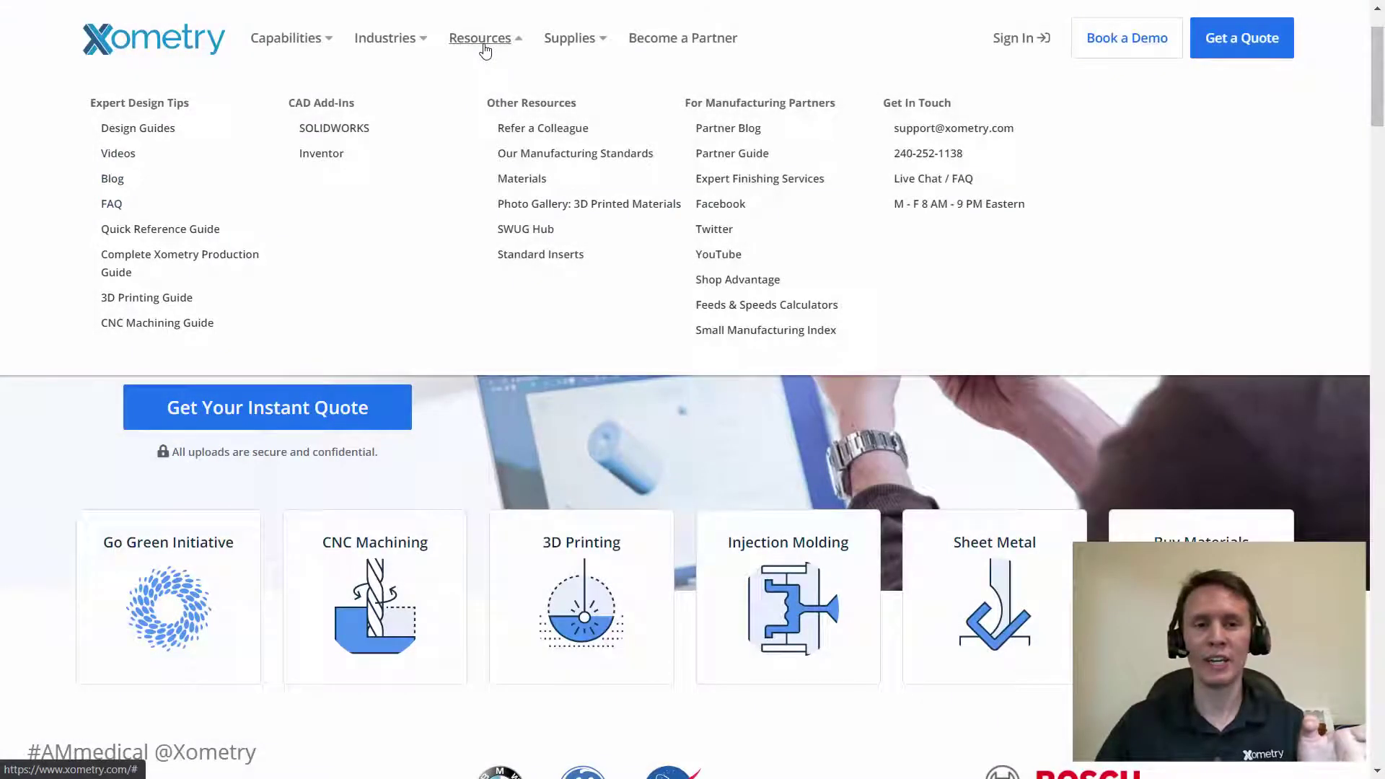
{"action": "left_click", "coordinate": [267, 39]}
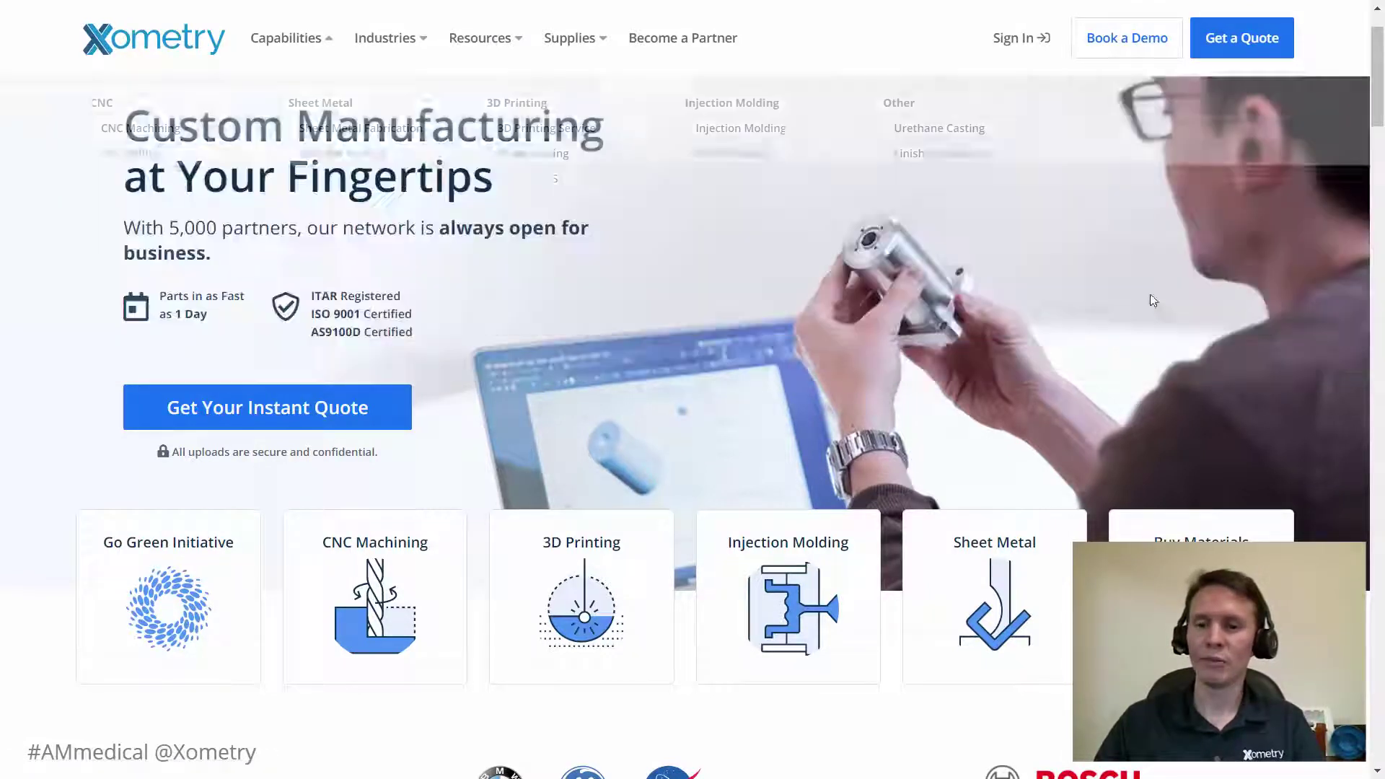
Sign in to Xometry as a customer to reach the dashboard and its recent quotes.
{"action": "left_click", "coordinate": [1022, 46]}
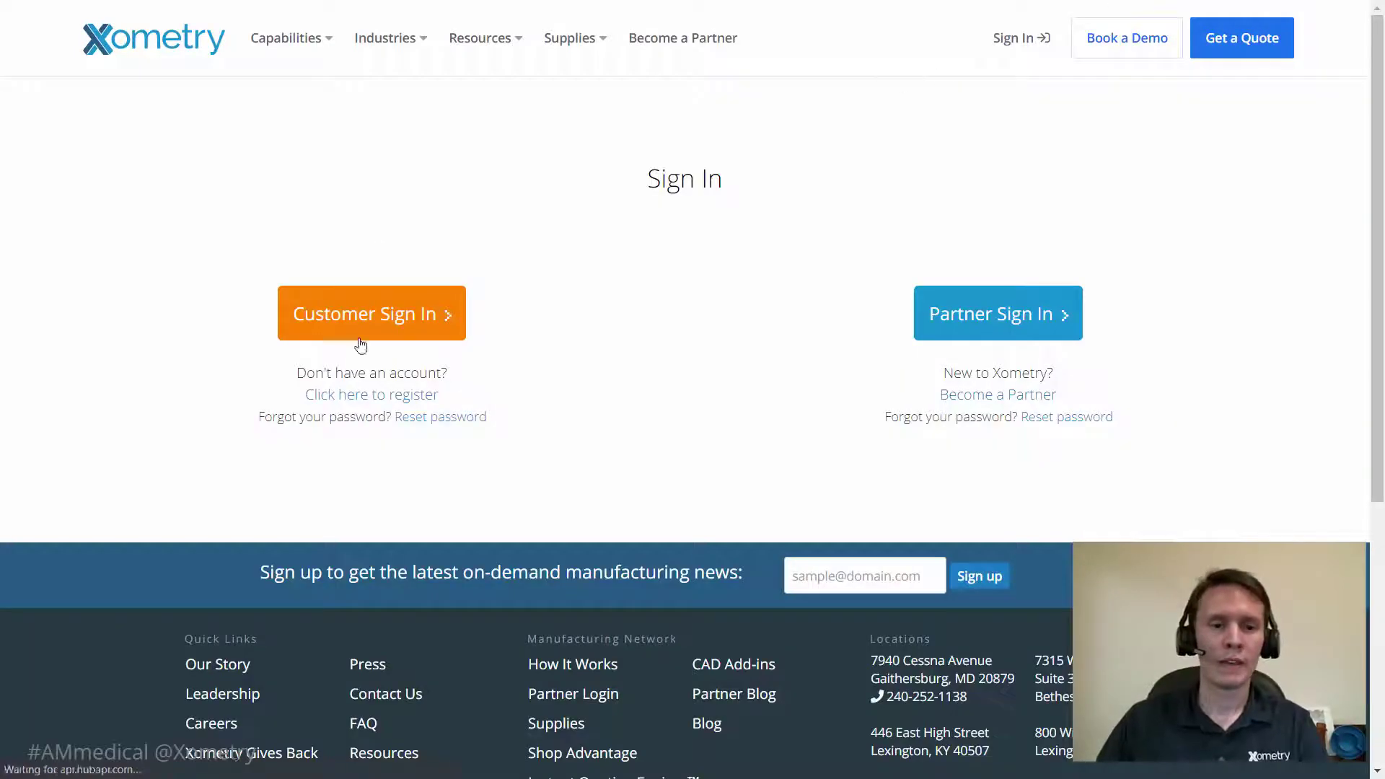
{"action": "left_click", "coordinate": [360, 339]}
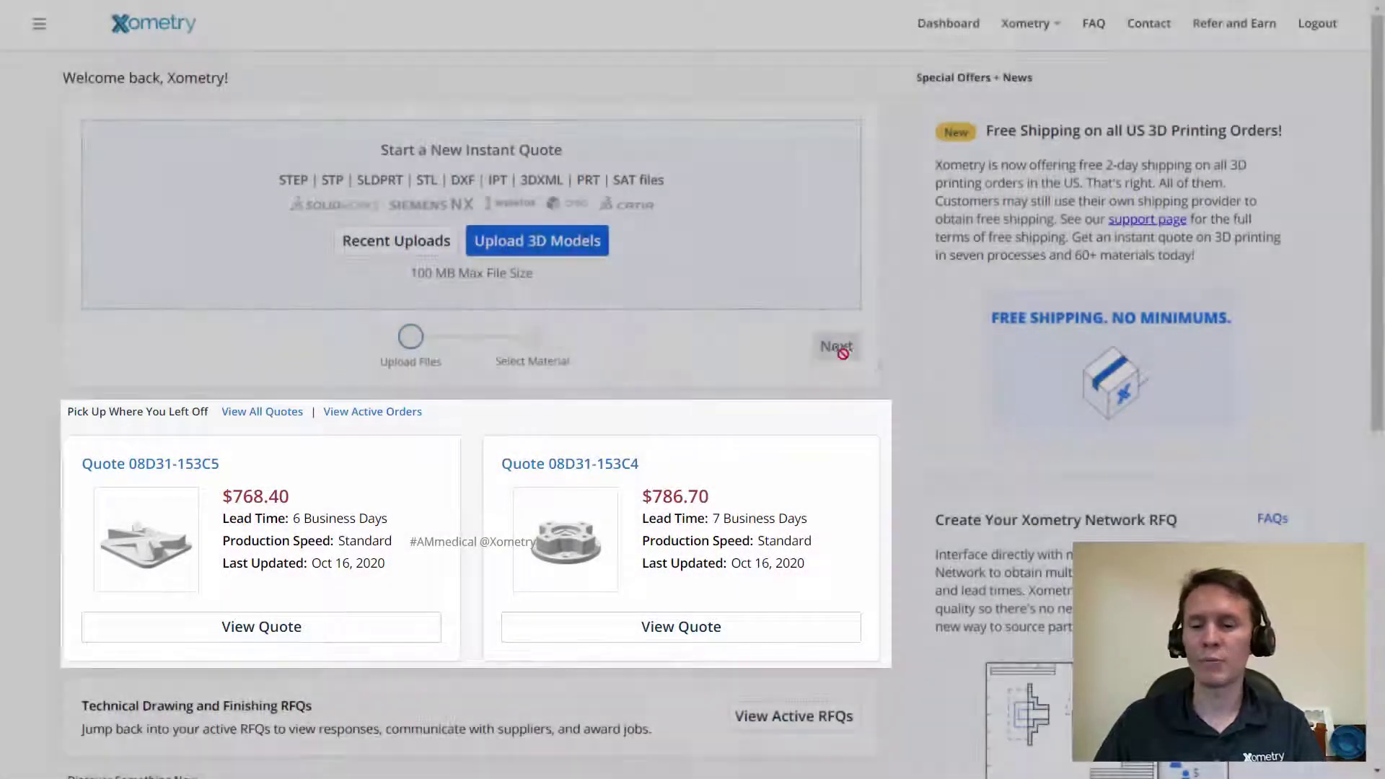
{"action": "scroll", "coordinate": [866, 267], "scroll_direction": "down", "scroll_amount": 4}
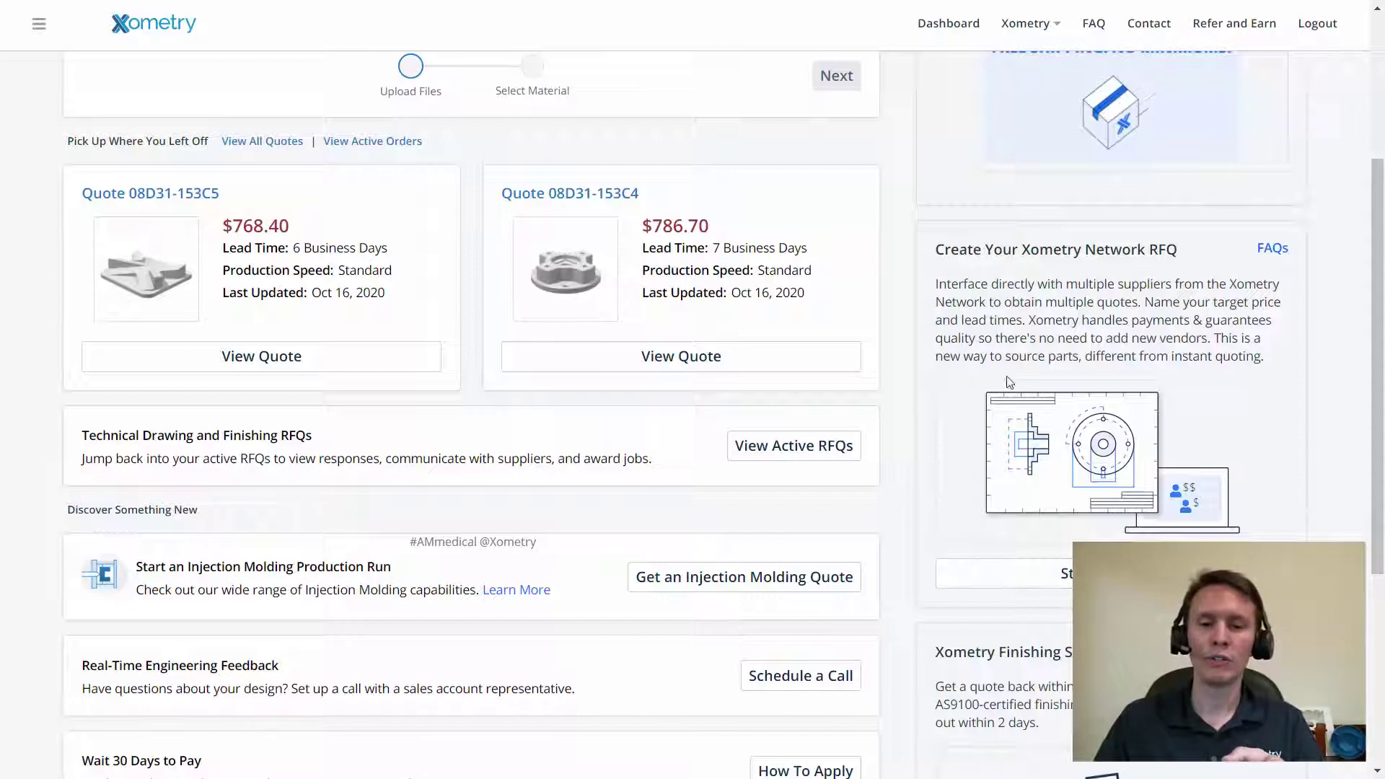
{"action": "scroll", "coordinate": [315, 352], "scroll_direction": "up", "scroll_amount": 3}
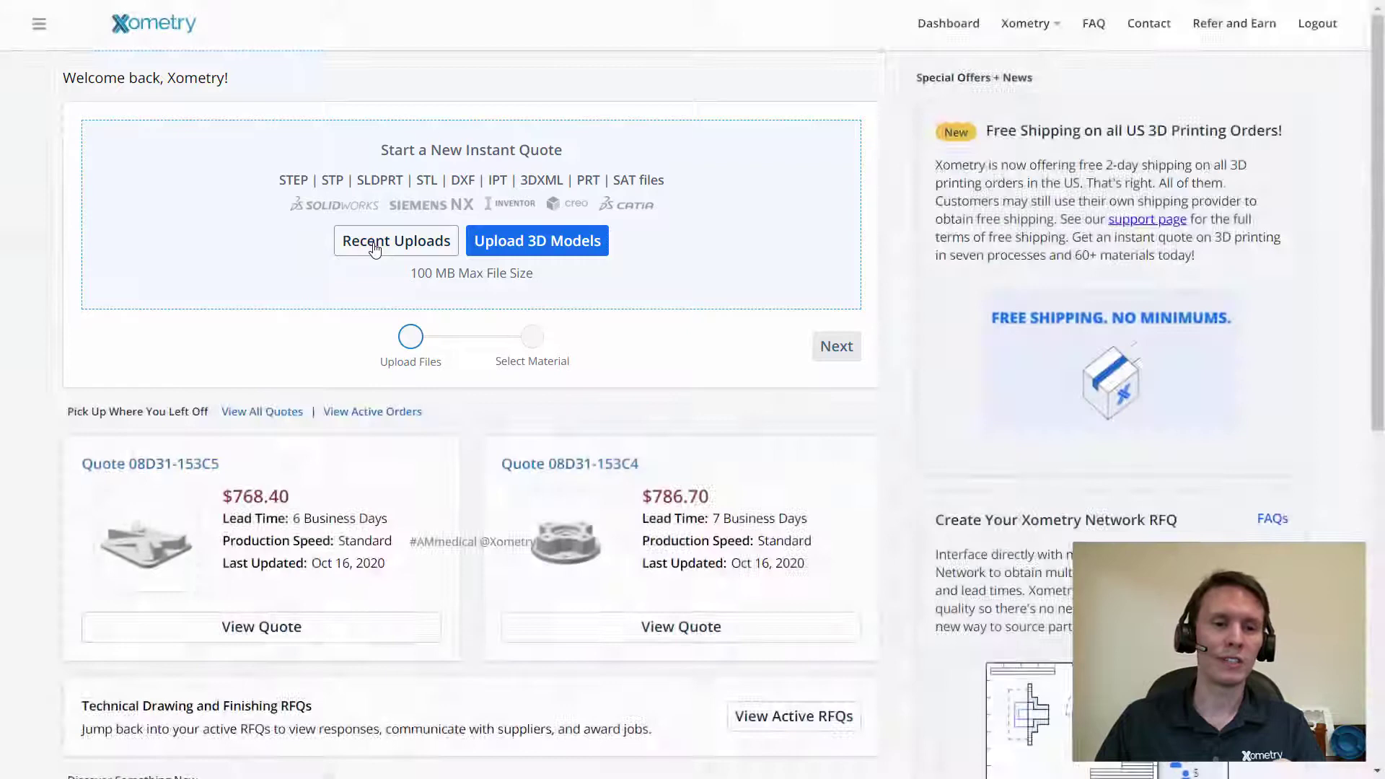
Add Sample_Part_1.SLDPRT from Recent Uploads to a new quote and continue to material selection.
{"action": "left_click", "coordinate": [374, 248]}
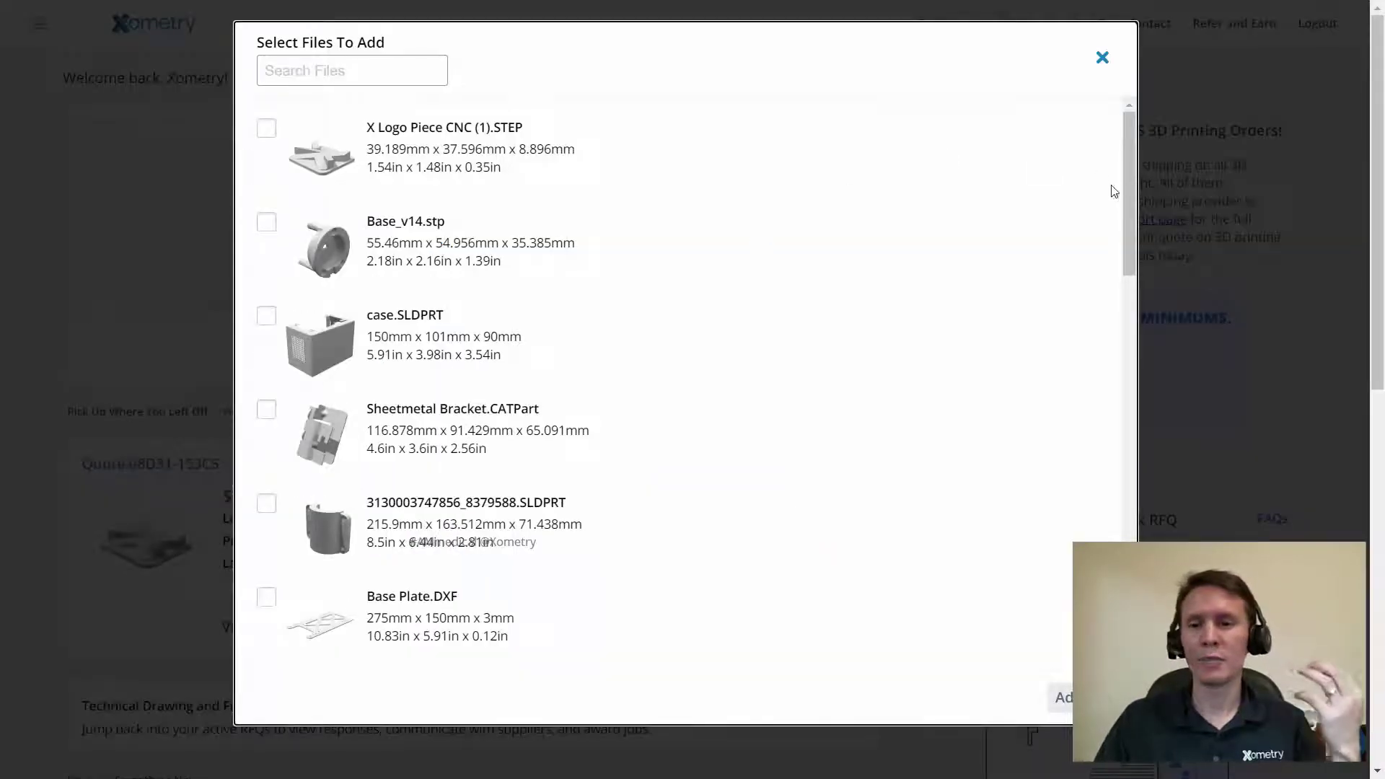
{"action": "left_click_drag", "start_coordinate": [1129, 196], "coordinate": [1101, 517]}
{"action": "scroll", "coordinate": [616, 270], "scroll_direction": "up", "scroll_amount": 2}
{"action": "left_click", "coordinate": [482, 274]}
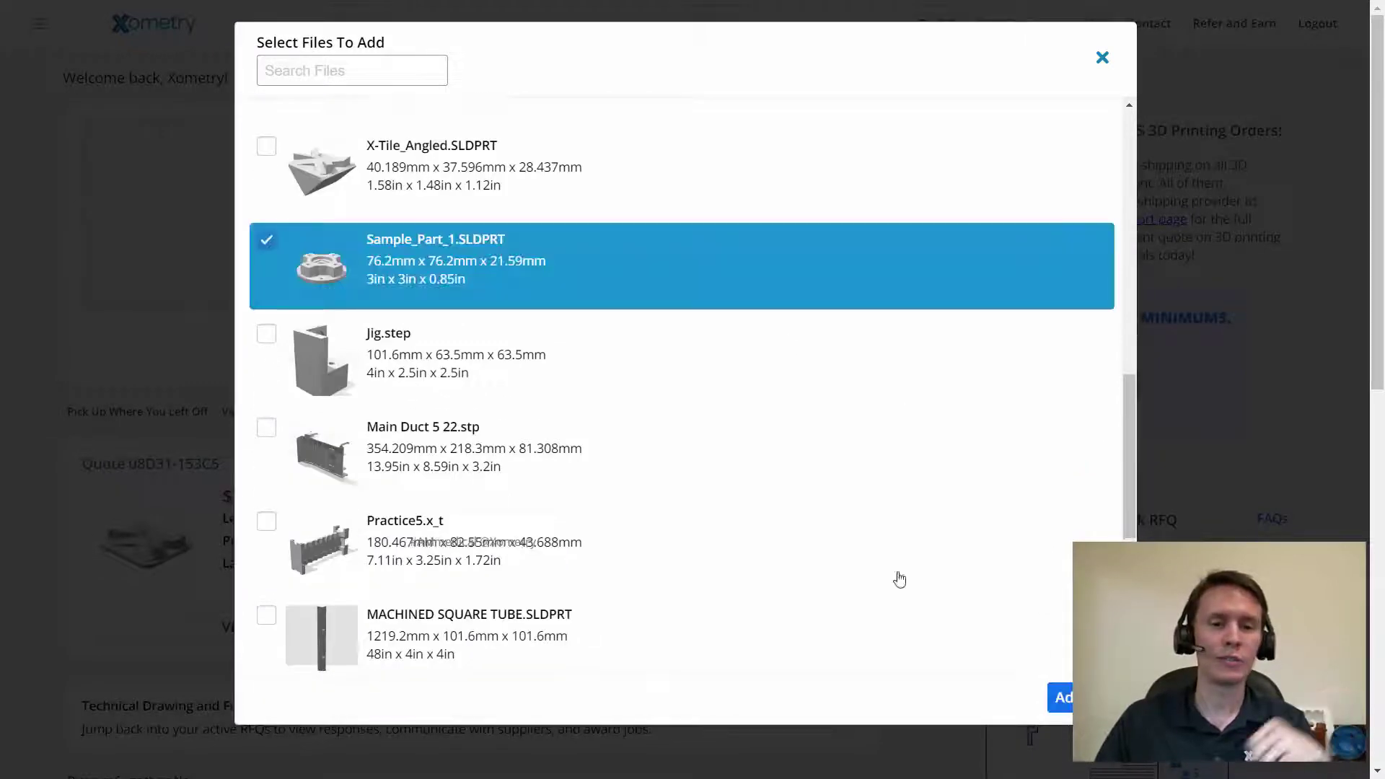
{"action": "left_click", "coordinate": [1065, 699]}
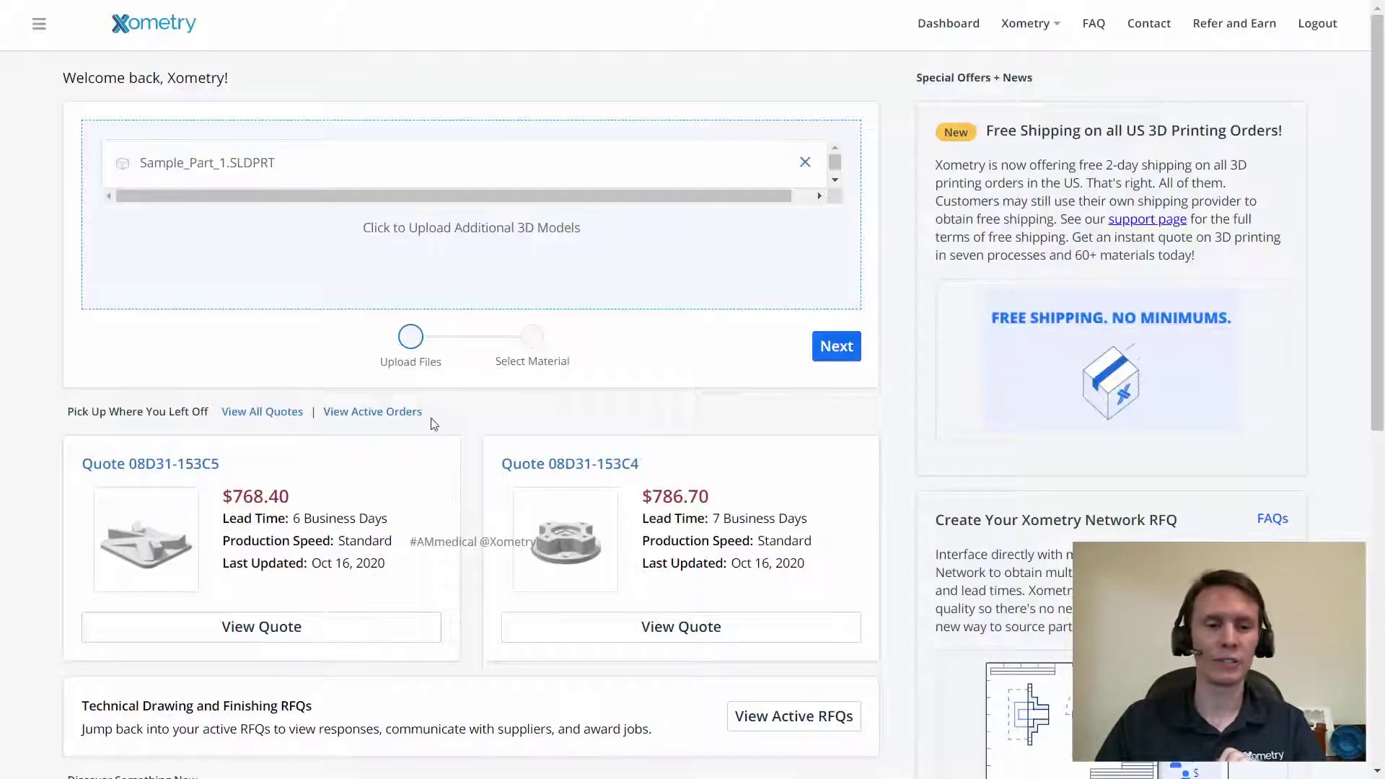
{"action": "left_click", "coordinate": [832, 347]}
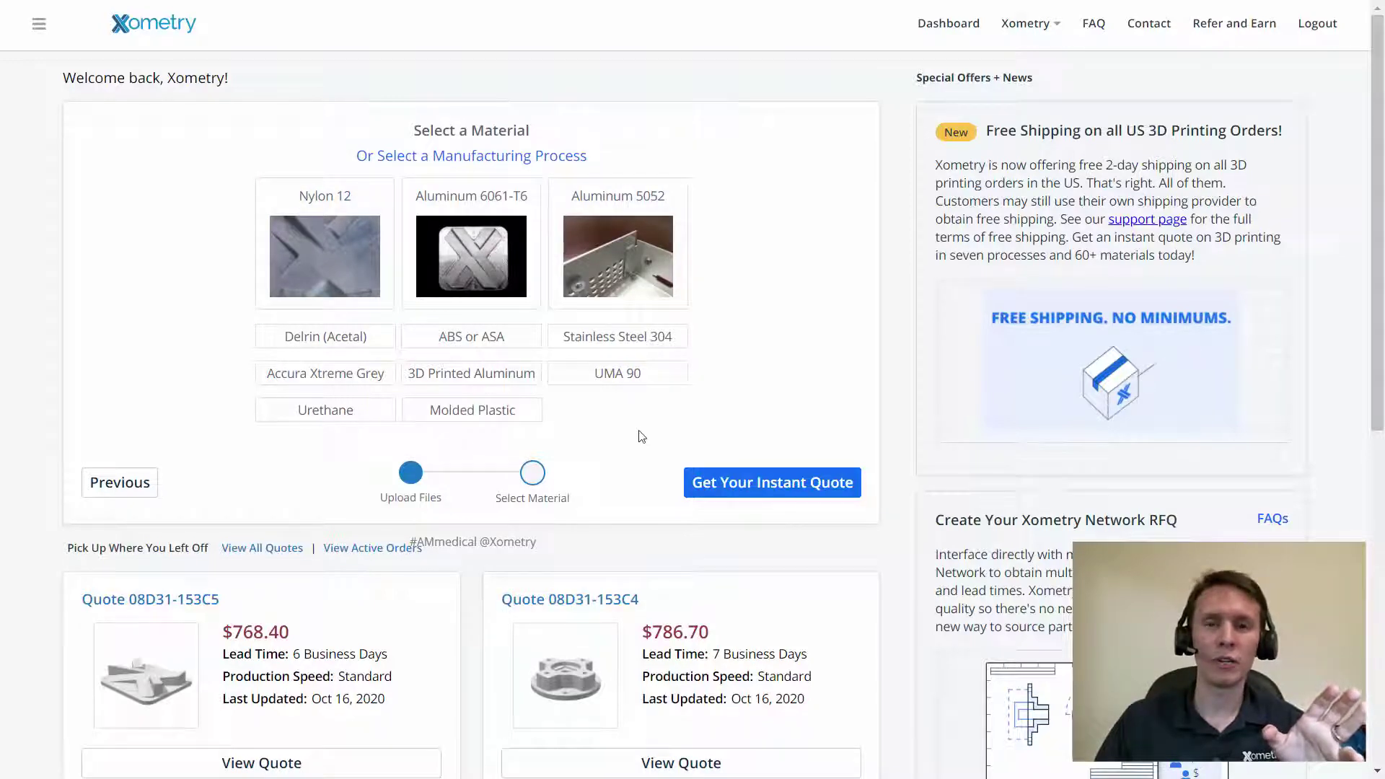
Generate the instant quote with no material chosen, giving $30.31 in Nylon 12 Gray MJF.
{"action": "left_click", "coordinate": [832, 484]}
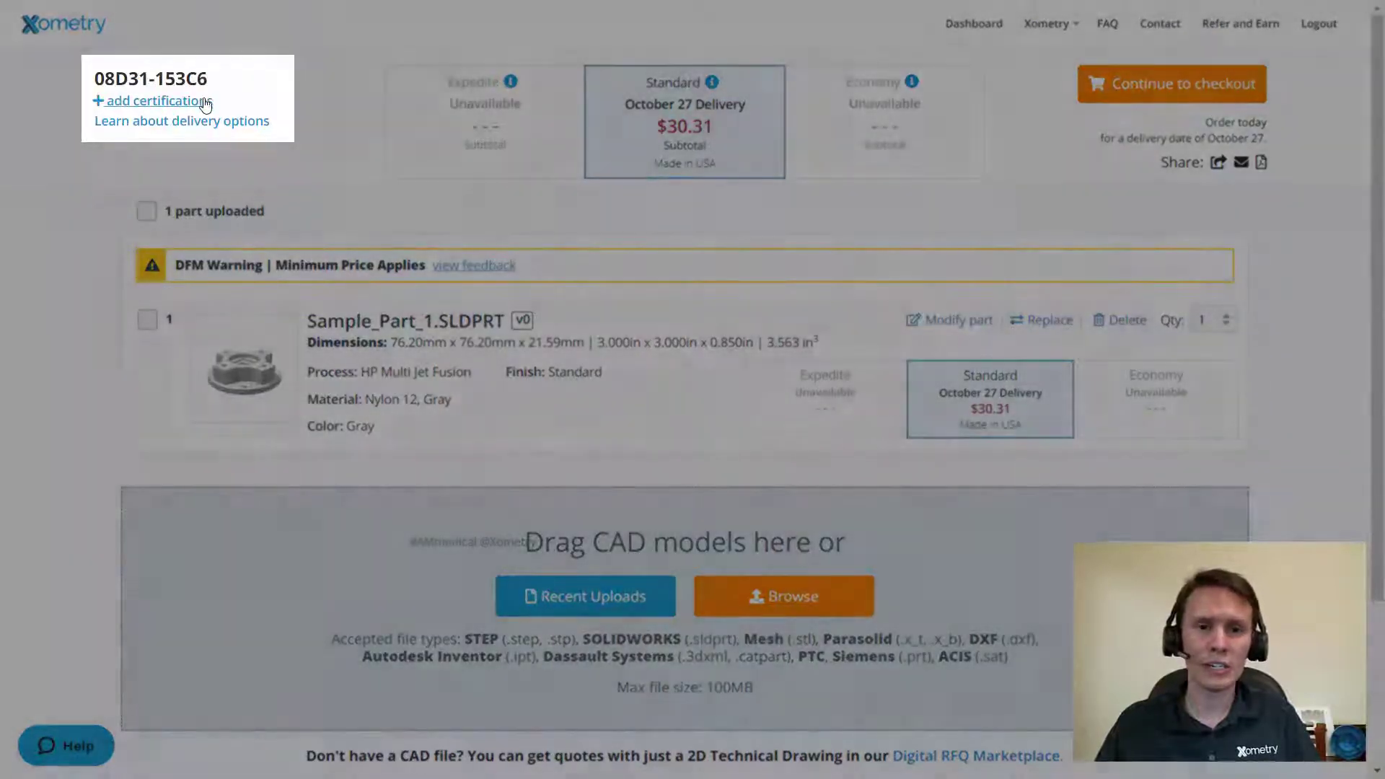
Add a Certificate of Conformance to the quote, raising the Standard price to $40.61.
{"action": "left_click", "coordinate": [205, 104]}
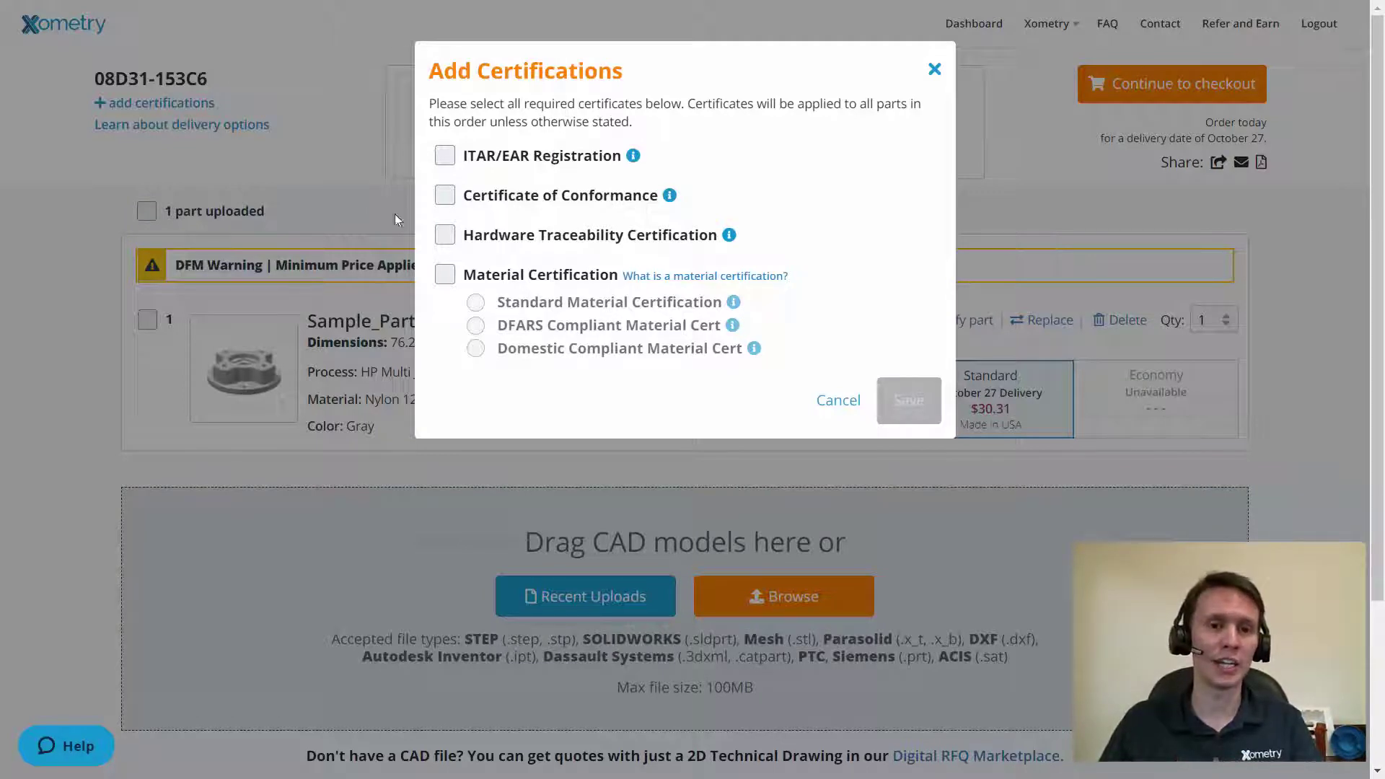
{"action": "left_click", "coordinate": [445, 194]}
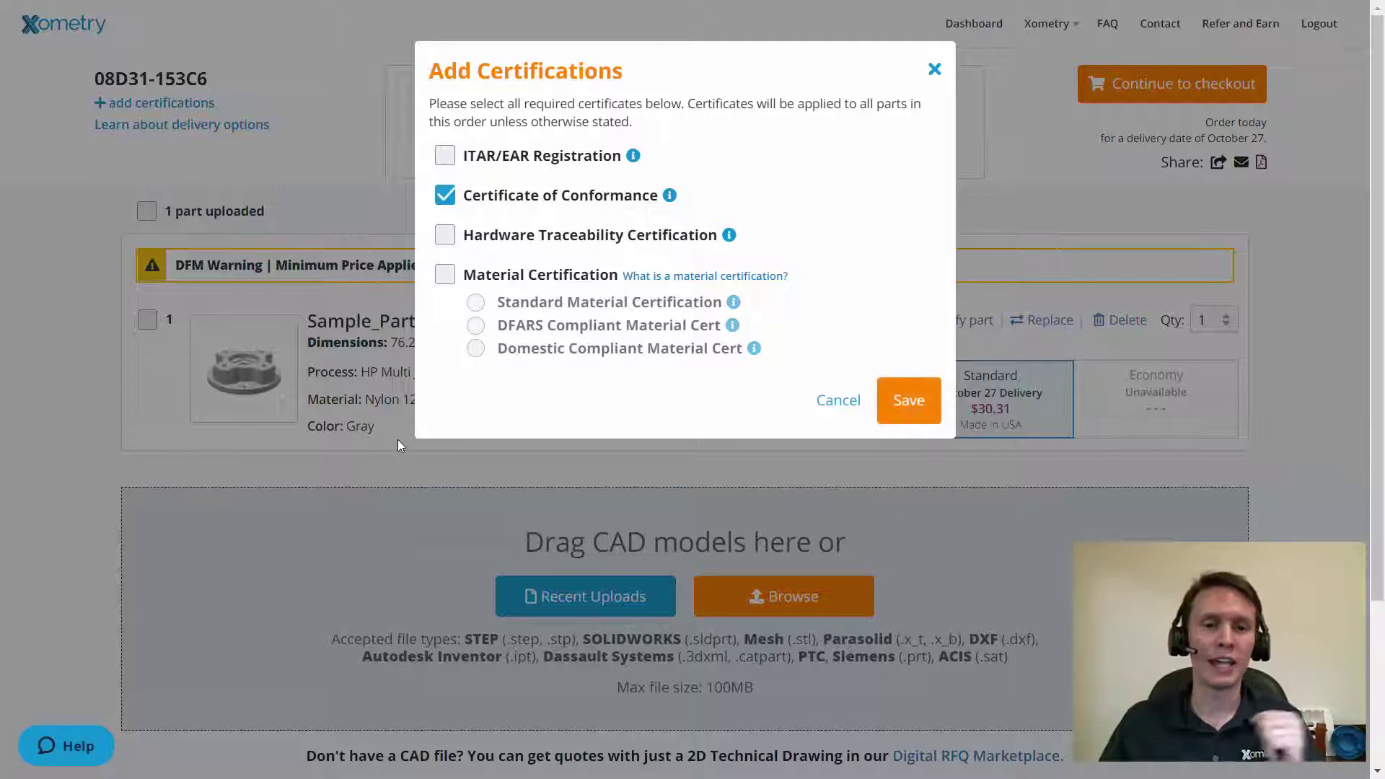
{"action": "left_click", "coordinate": [908, 400]}
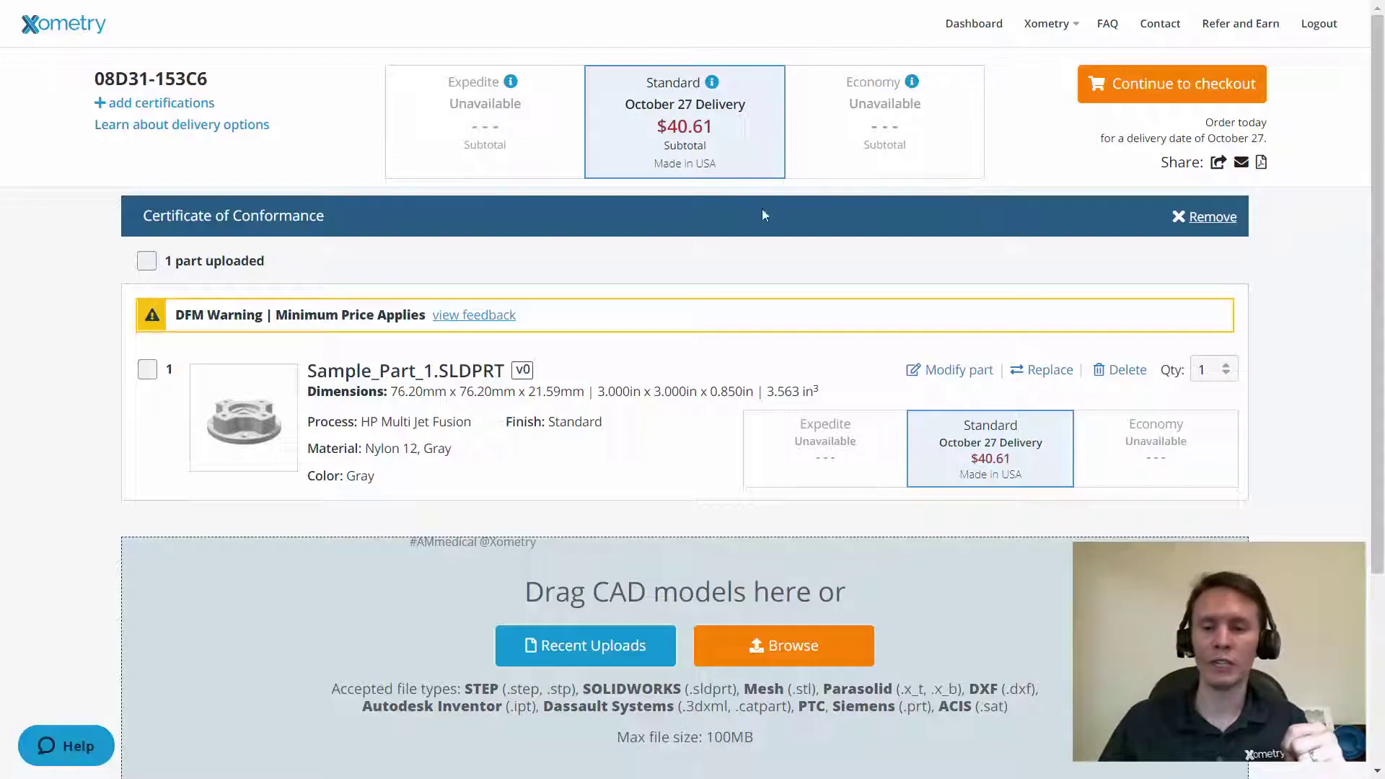
{"action": "left_click", "coordinate": [969, 376]}
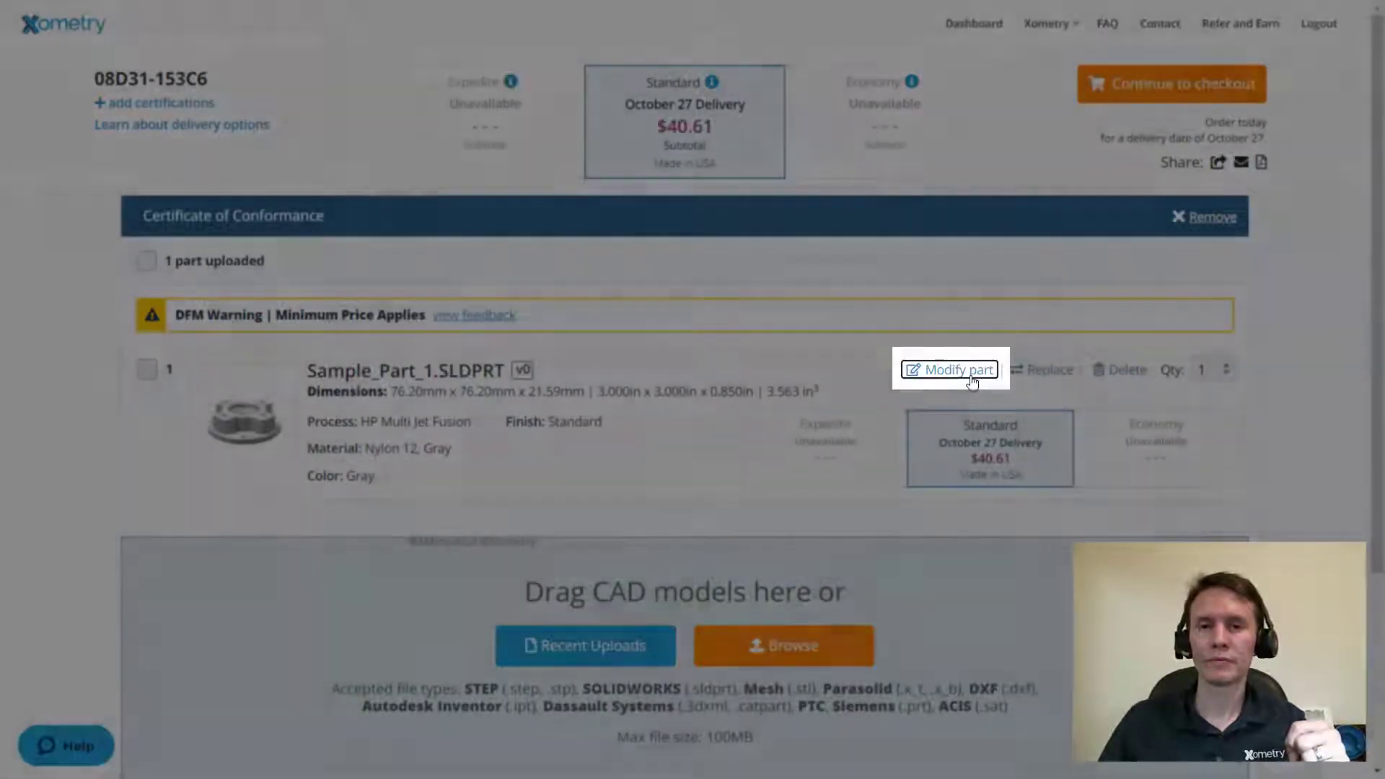
Open the part's process settings and rotate the Sample_Part_1 model to inspect its shape.
{"action": "left_click", "coordinate": [969, 379]}
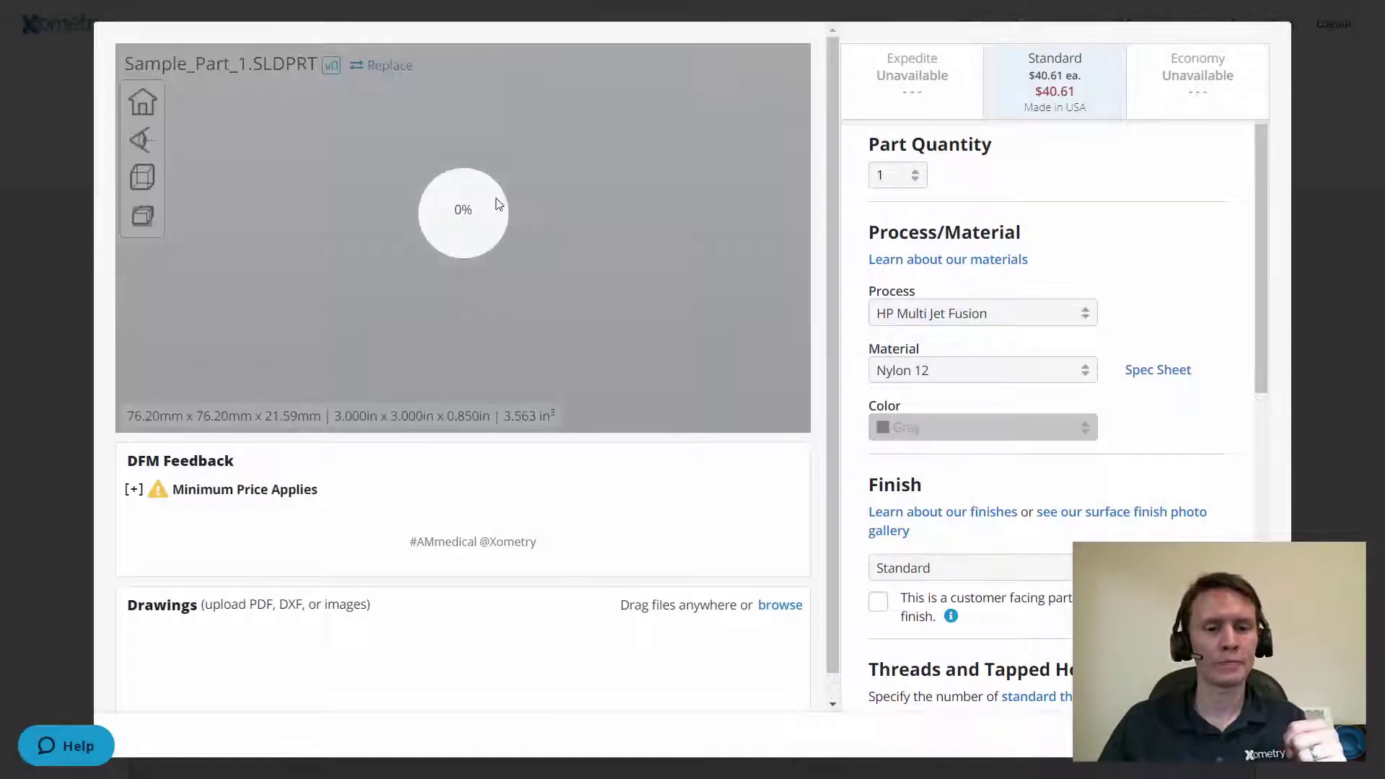
{"action": "left_click_drag", "start_coordinate": [580, 211], "coordinate": [442, 148]}
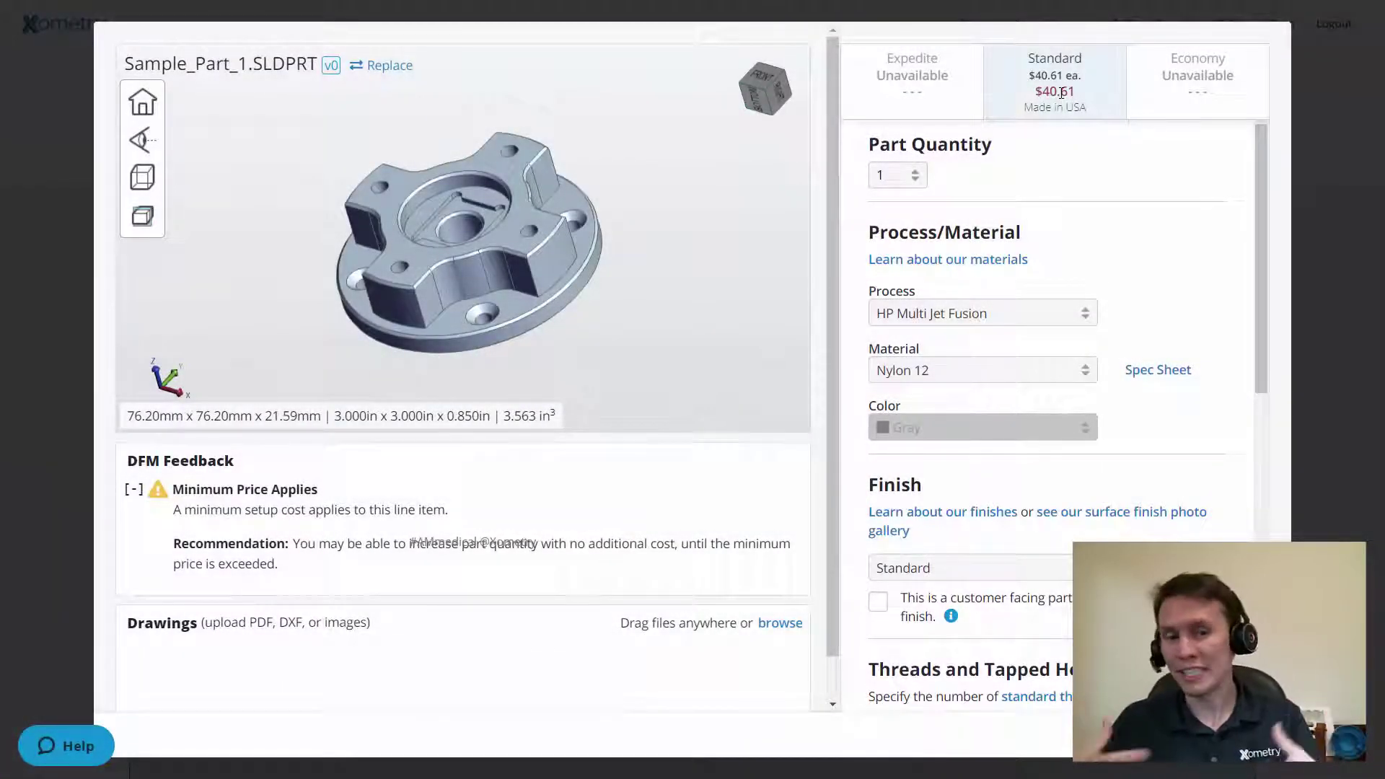
{"action": "left_click", "coordinate": [960, 316]}
Switch the part to SLS in Nylon 12 (SLS), priced $82.48 each Standard.
{"action": "left_click", "coordinate": [899, 488]}
{"action": "left_click", "coordinate": [974, 369]}
{"action": "left_click", "coordinate": [979, 422]}
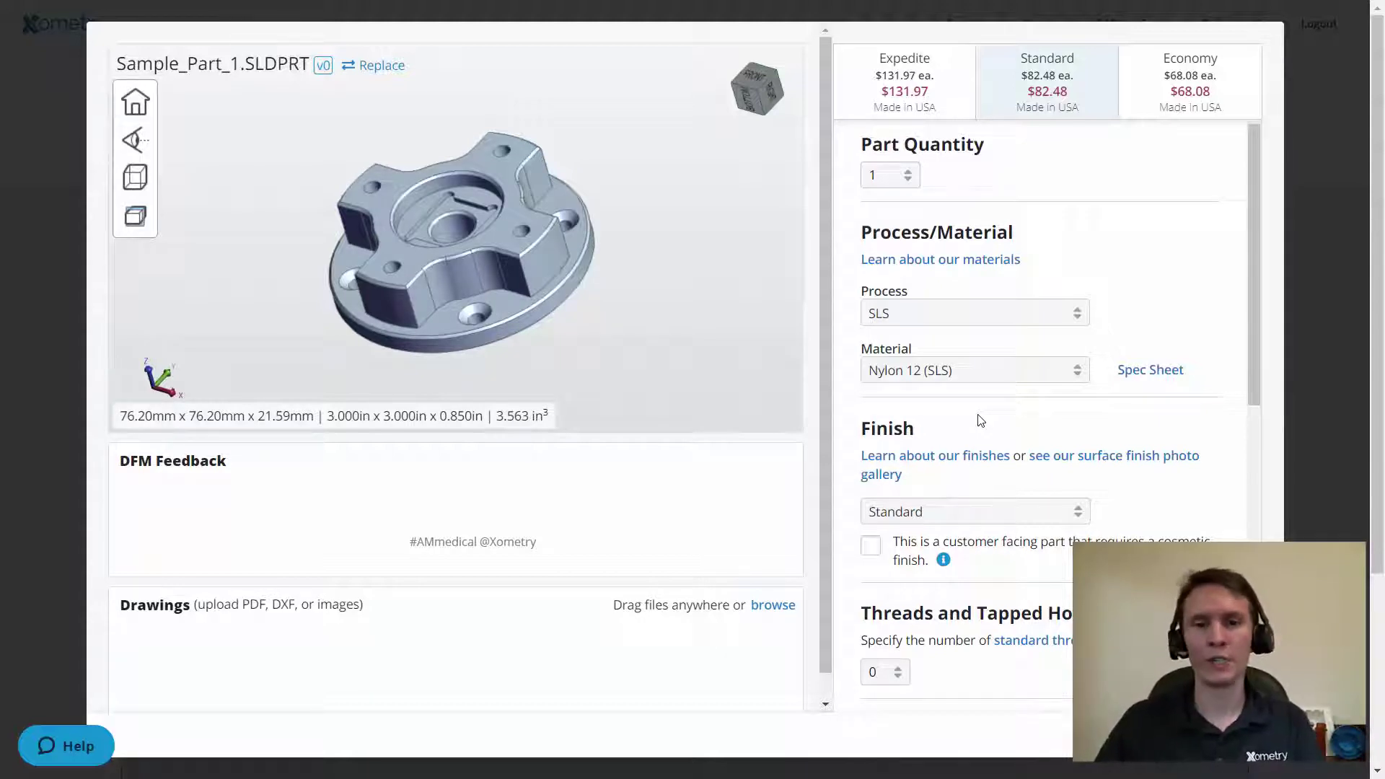
Change the part to FDM in PC-ISO, Translucent Natural, at $73.71 each Standard.
{"action": "left_click", "coordinate": [1061, 311]}
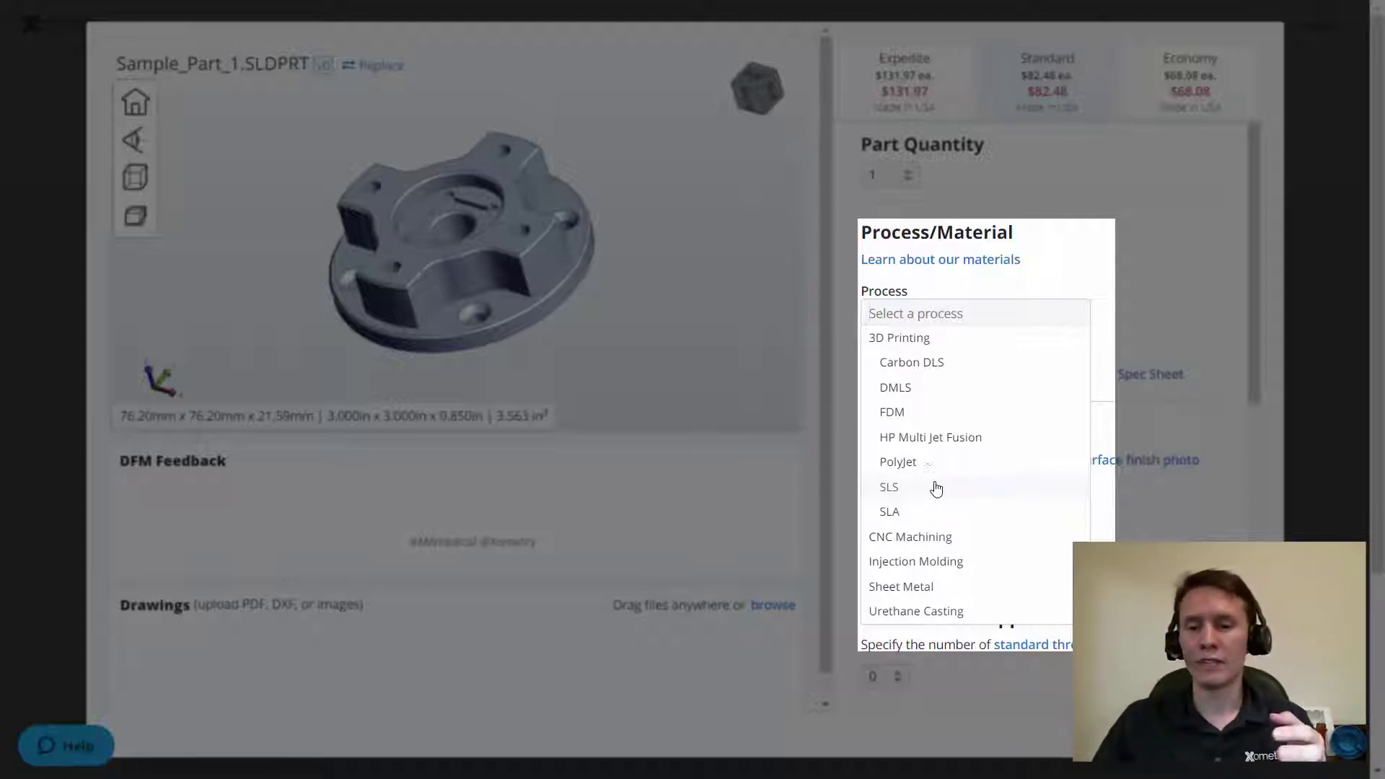
{"action": "left_click", "coordinate": [1039, 413]}
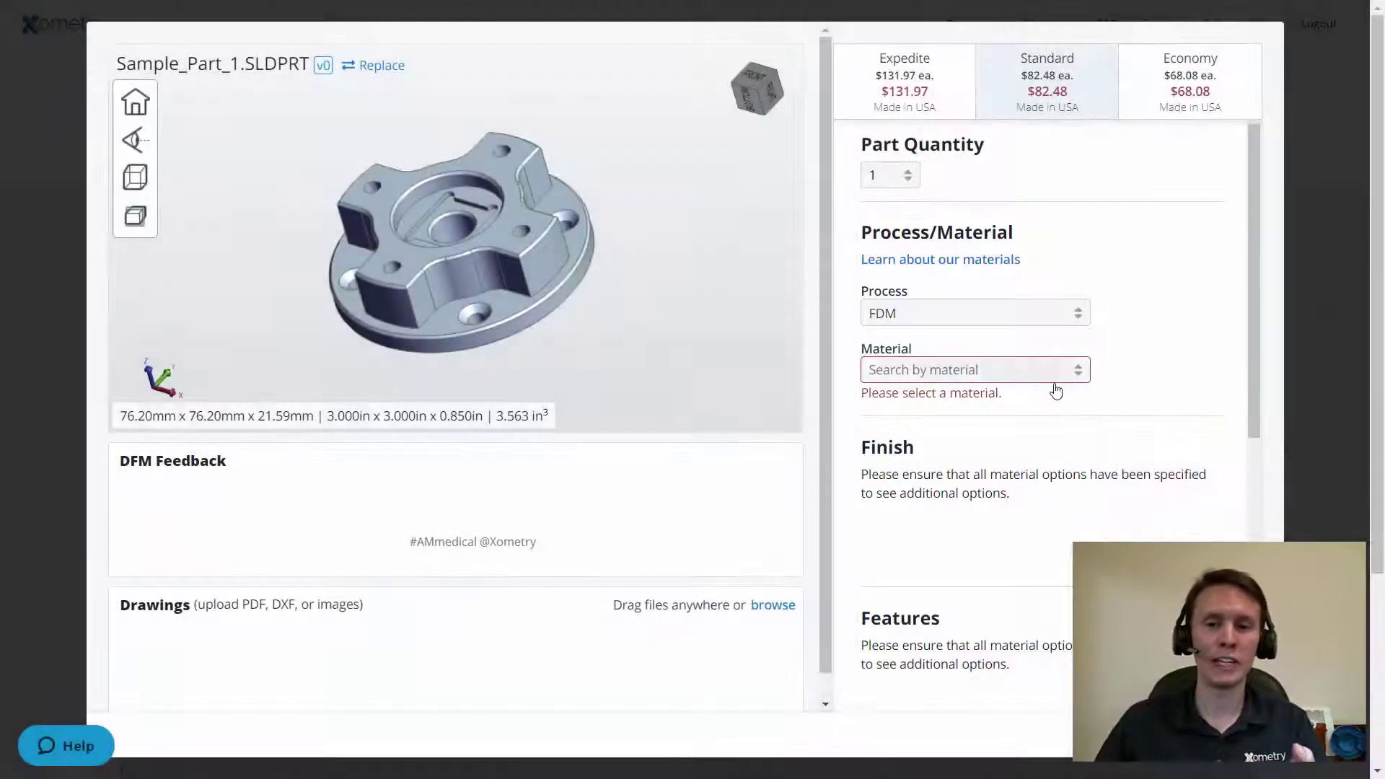
{"action": "left_click", "coordinate": [1055, 377]}
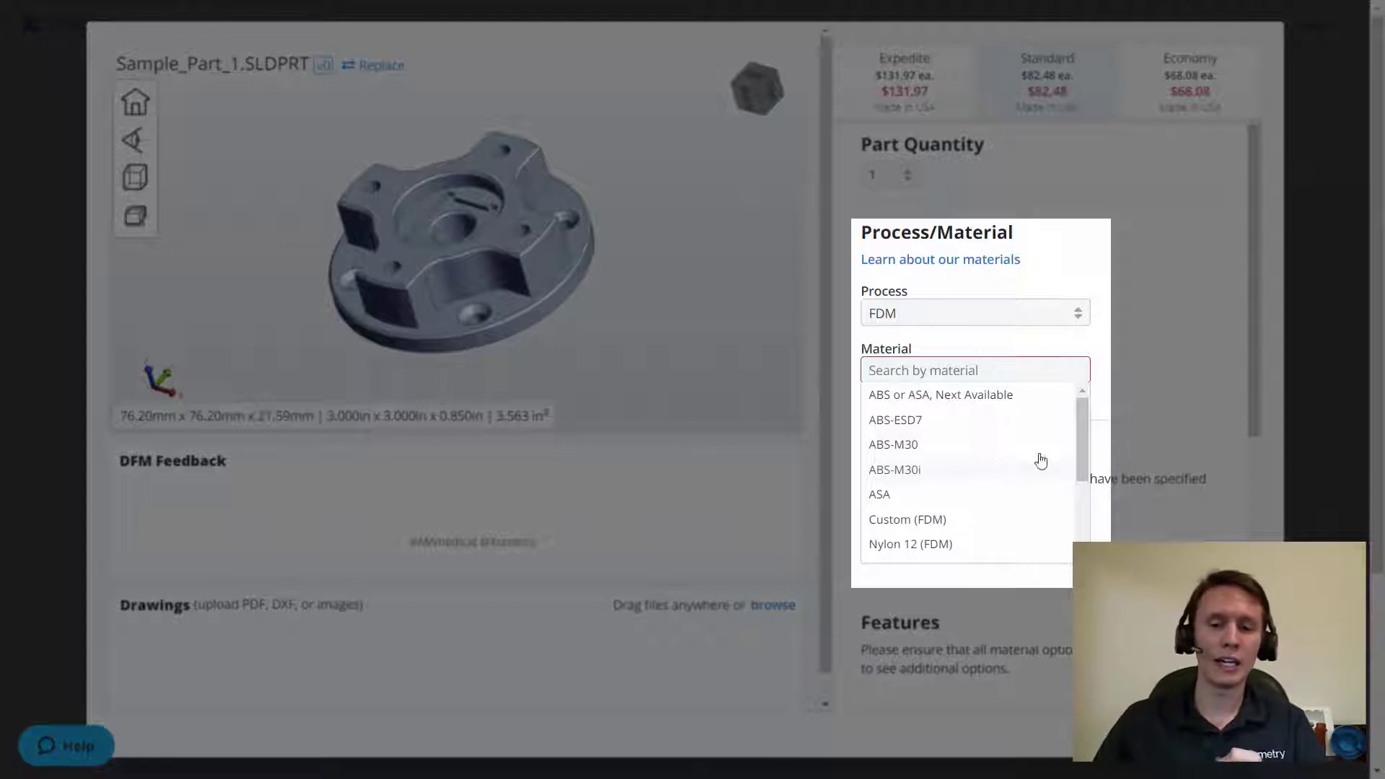
{"action": "left_click_drag", "start_coordinate": [1081, 440], "coordinate": [1086, 463]}
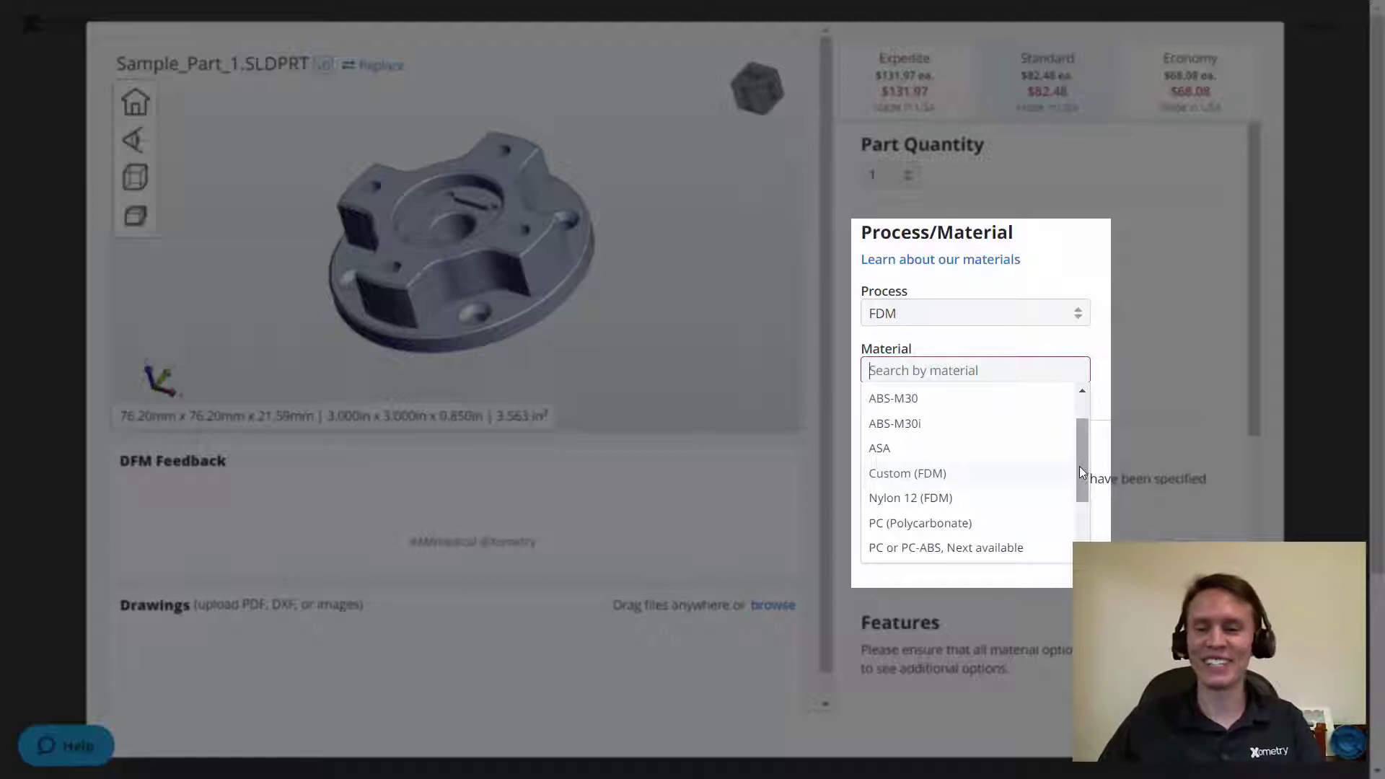
{"action": "left_click_drag", "start_coordinate": [1085, 466], "coordinate": [1085, 489]}
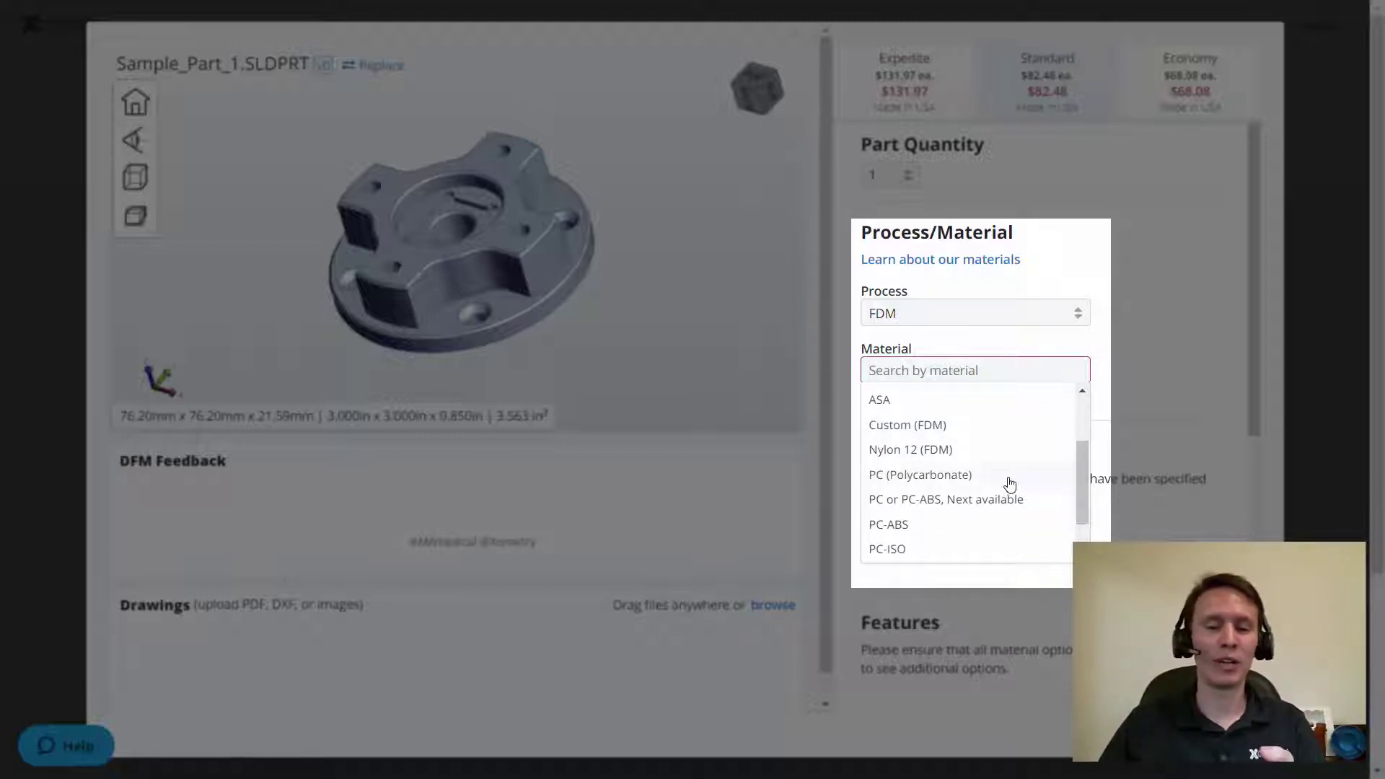
{"action": "left_click_drag", "start_coordinate": [1081, 516], "coordinate": [1081, 538]}
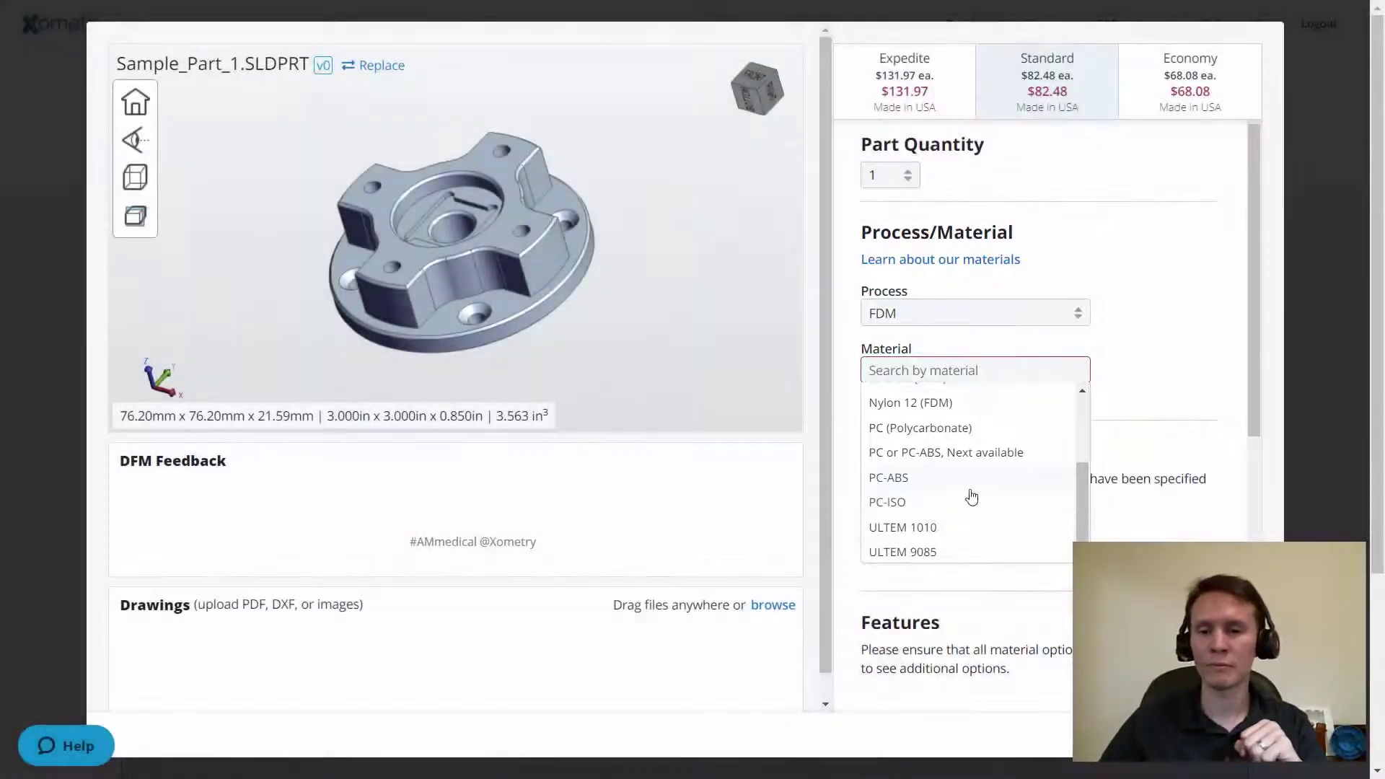
{"action": "left_click", "coordinate": [934, 502]}
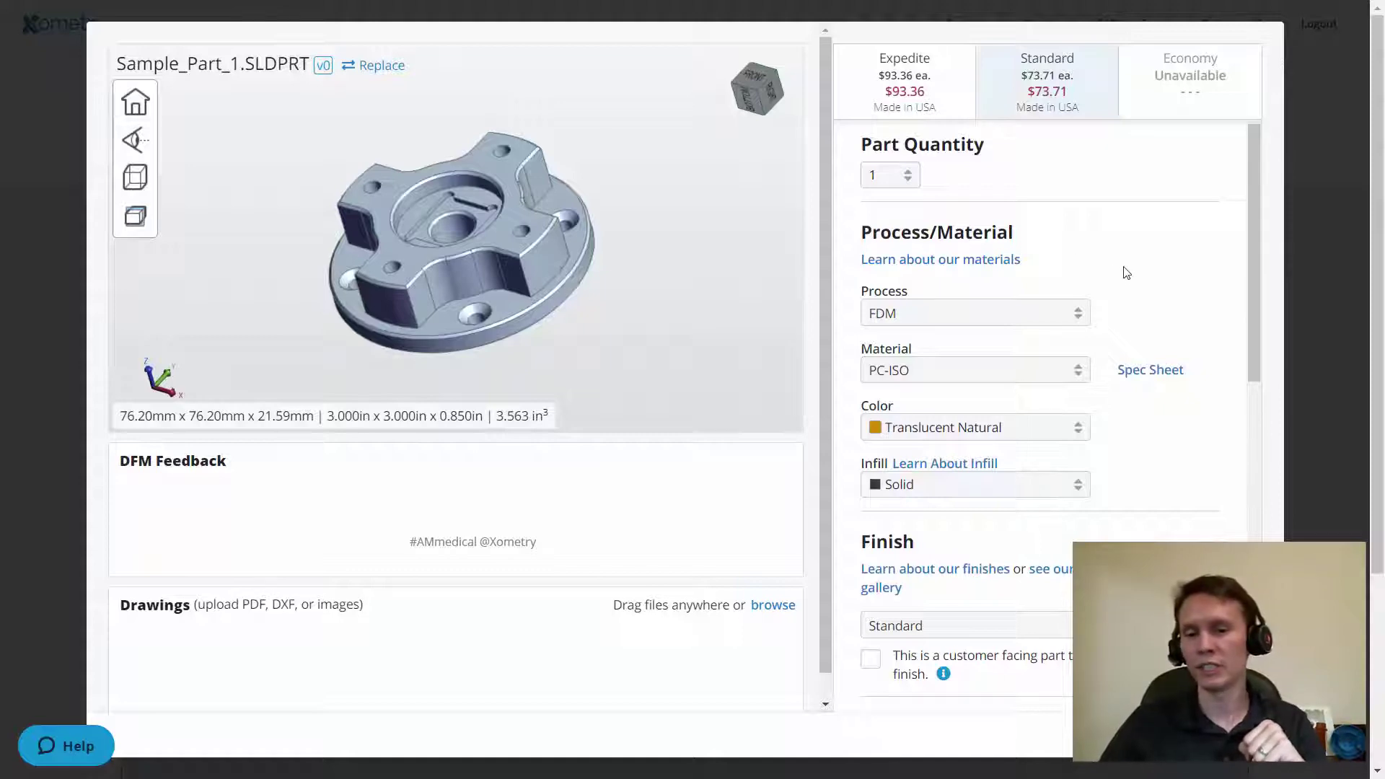
Open the Process list showing 3D printing, CNC Machining, Injection Molding and other processes.
{"action": "left_click", "coordinate": [1061, 306]}
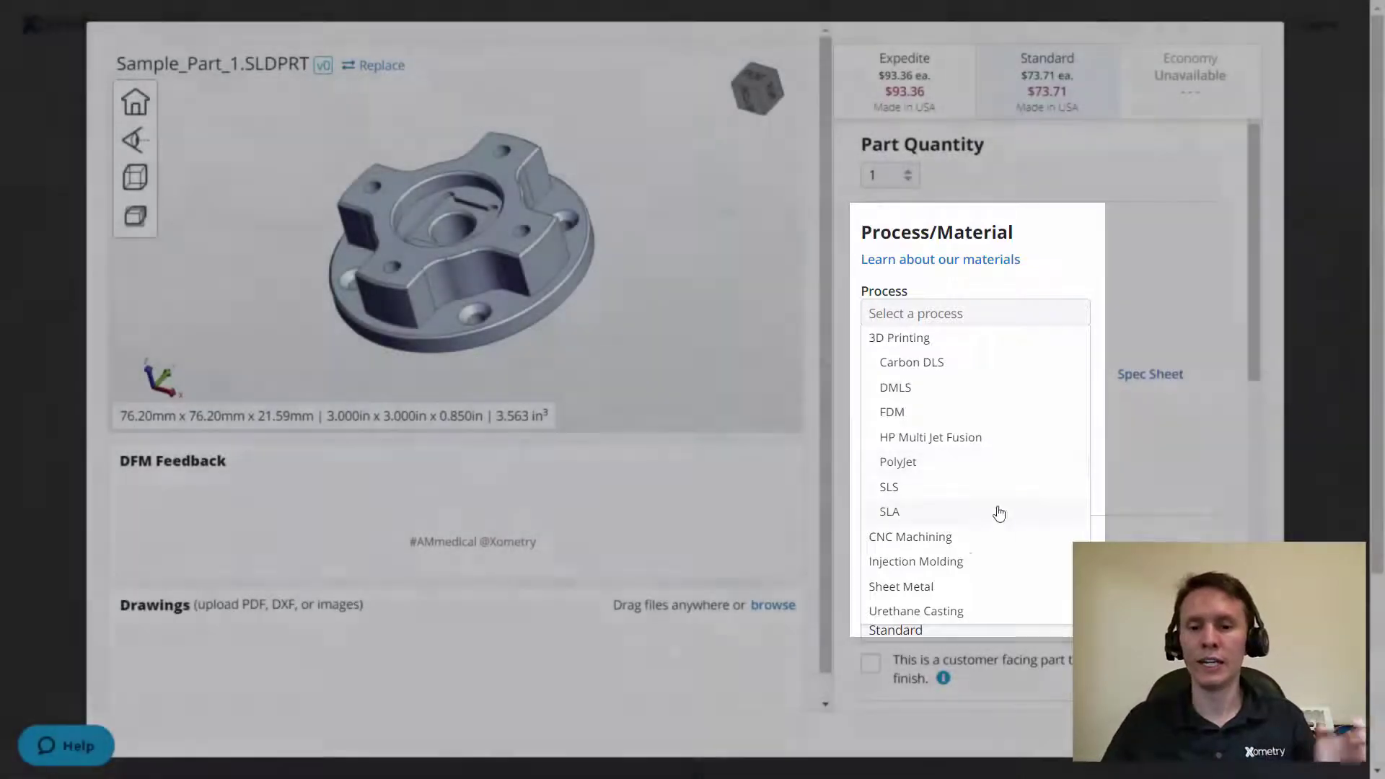
Set the process to SLA and choose Accura ClearVue as the material.
{"action": "left_click", "coordinate": [995, 512]}
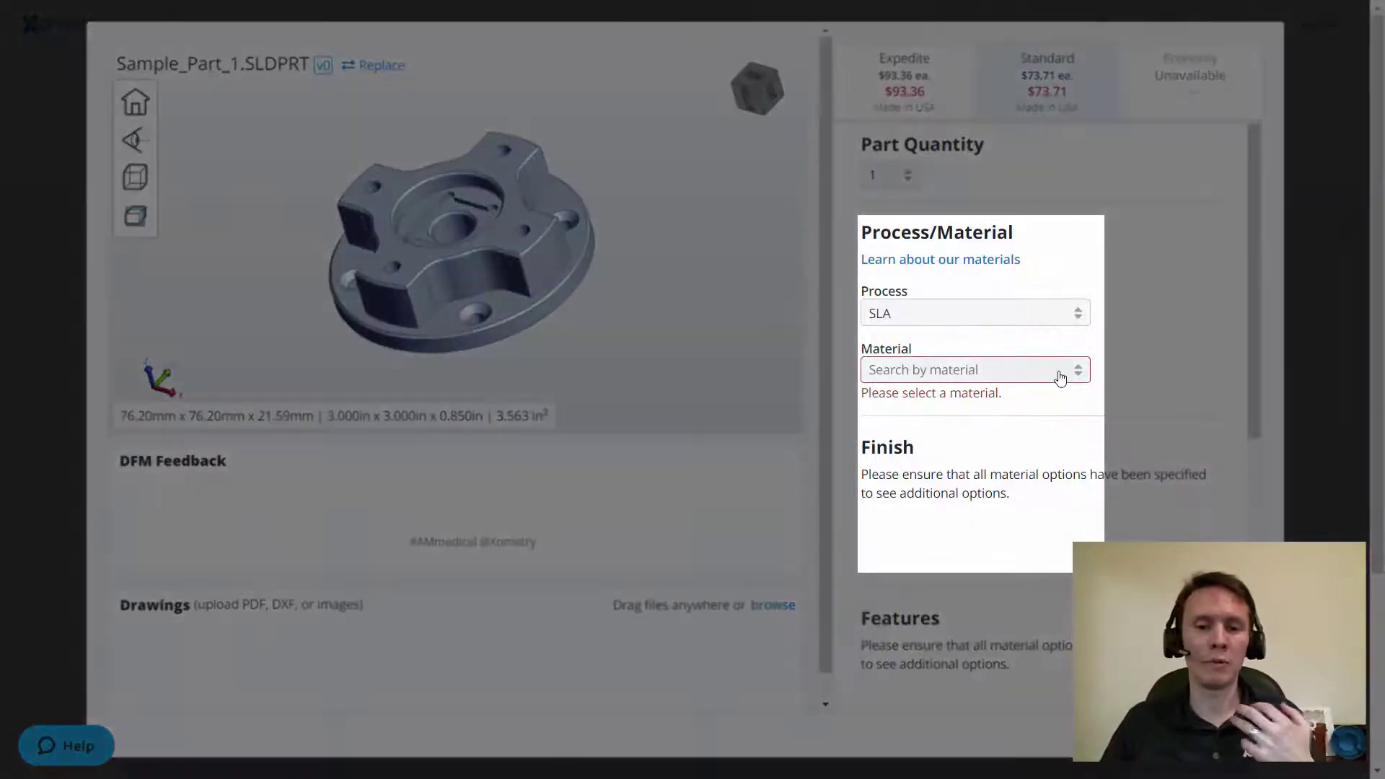
{"action": "left_click", "coordinate": [1059, 371]}
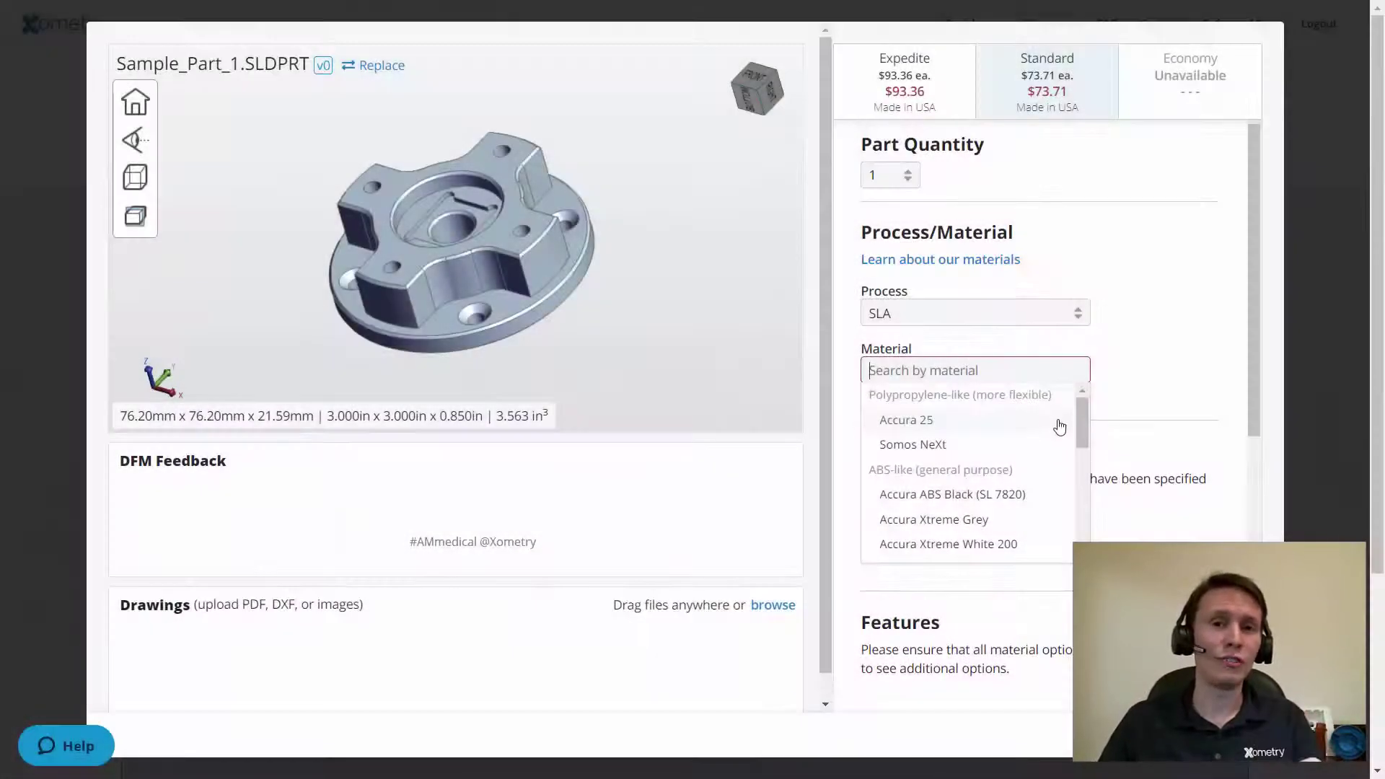
{"action": "mouse_move", "coordinate": [1083, 426]}
{"action": "left_mouse_down"}
{"action": "mouse_move", "coordinate": [1083, 438]}
{"action": "mouse_move", "coordinate": [1080, 414]}
{"action": "mouse_move", "coordinate": [1081, 447]}
{"action": "left_mouse_up"}
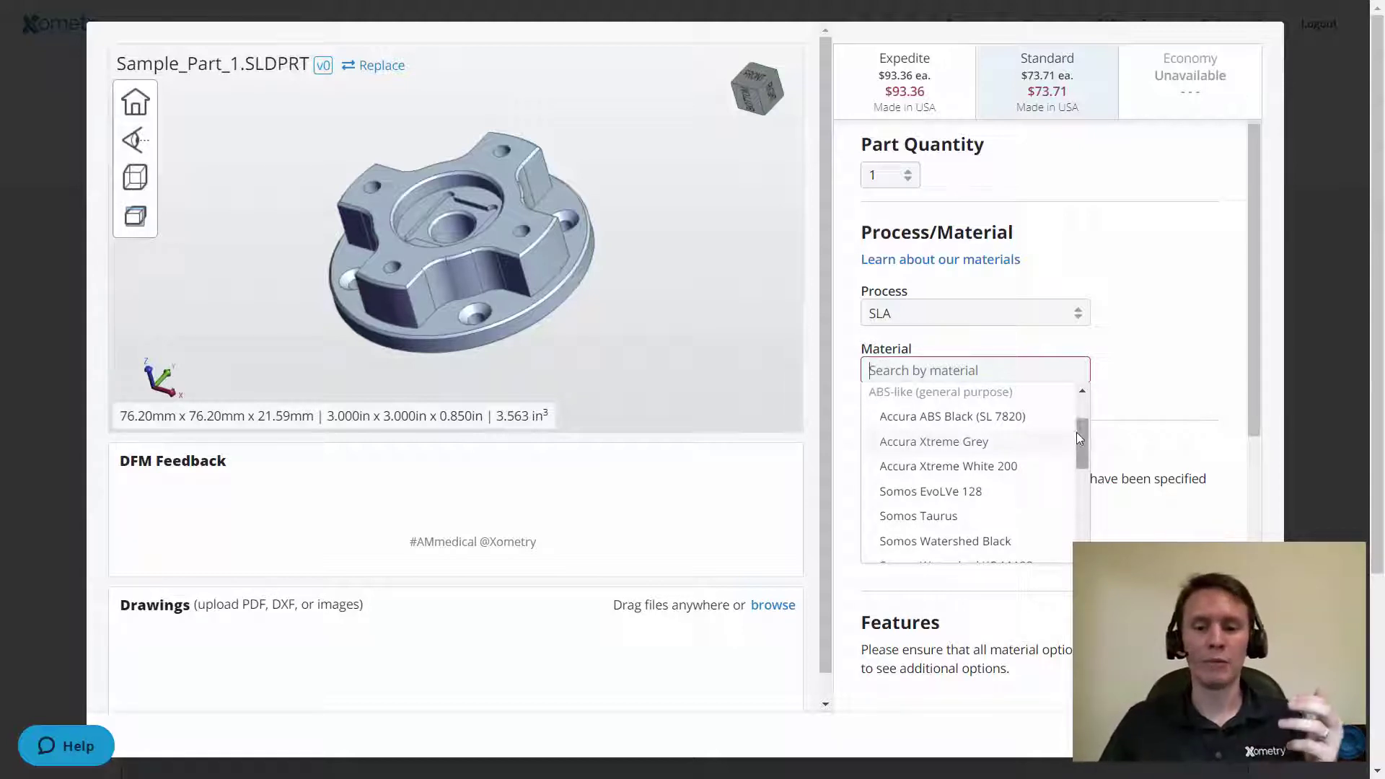
{"action": "left_click_drag", "start_coordinate": [1080, 439], "coordinate": [1067, 495]}
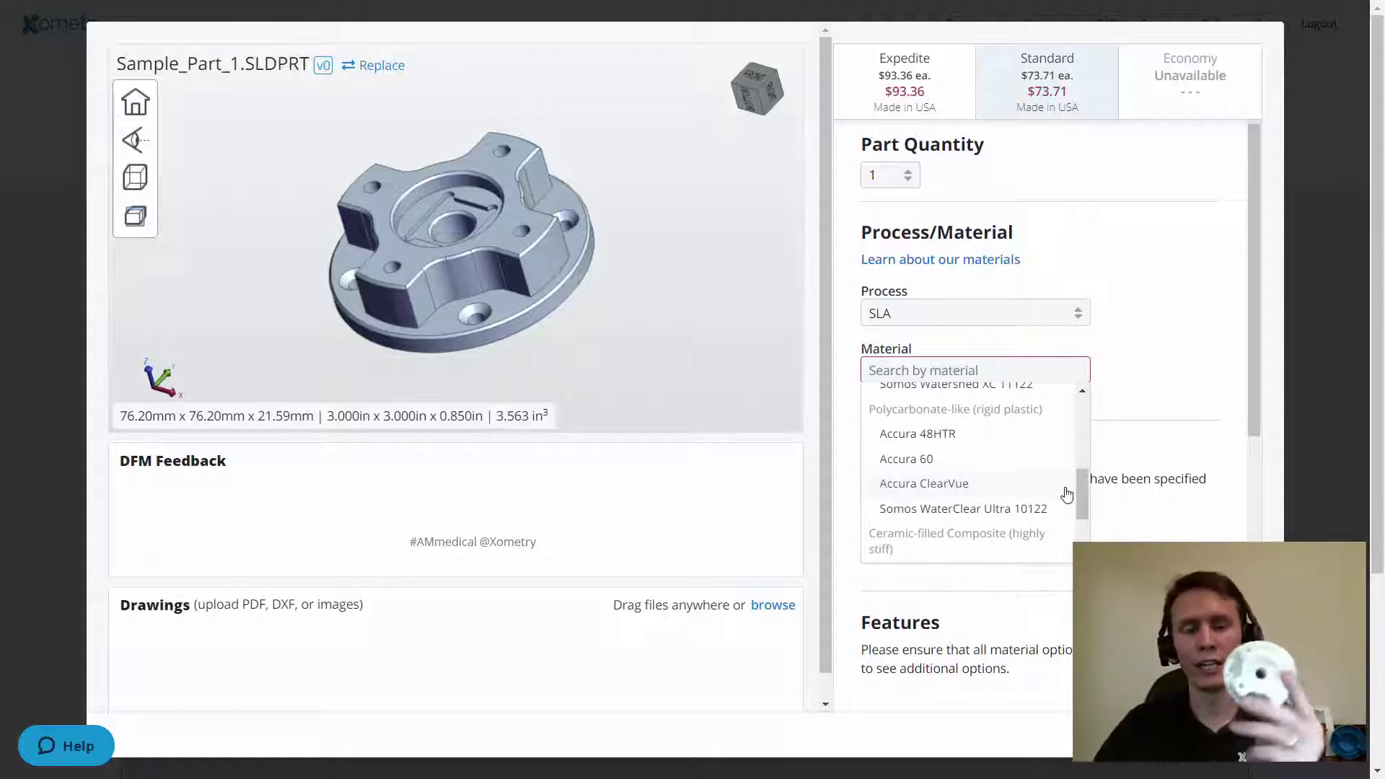
{"action": "left_click", "coordinate": [1071, 487]}
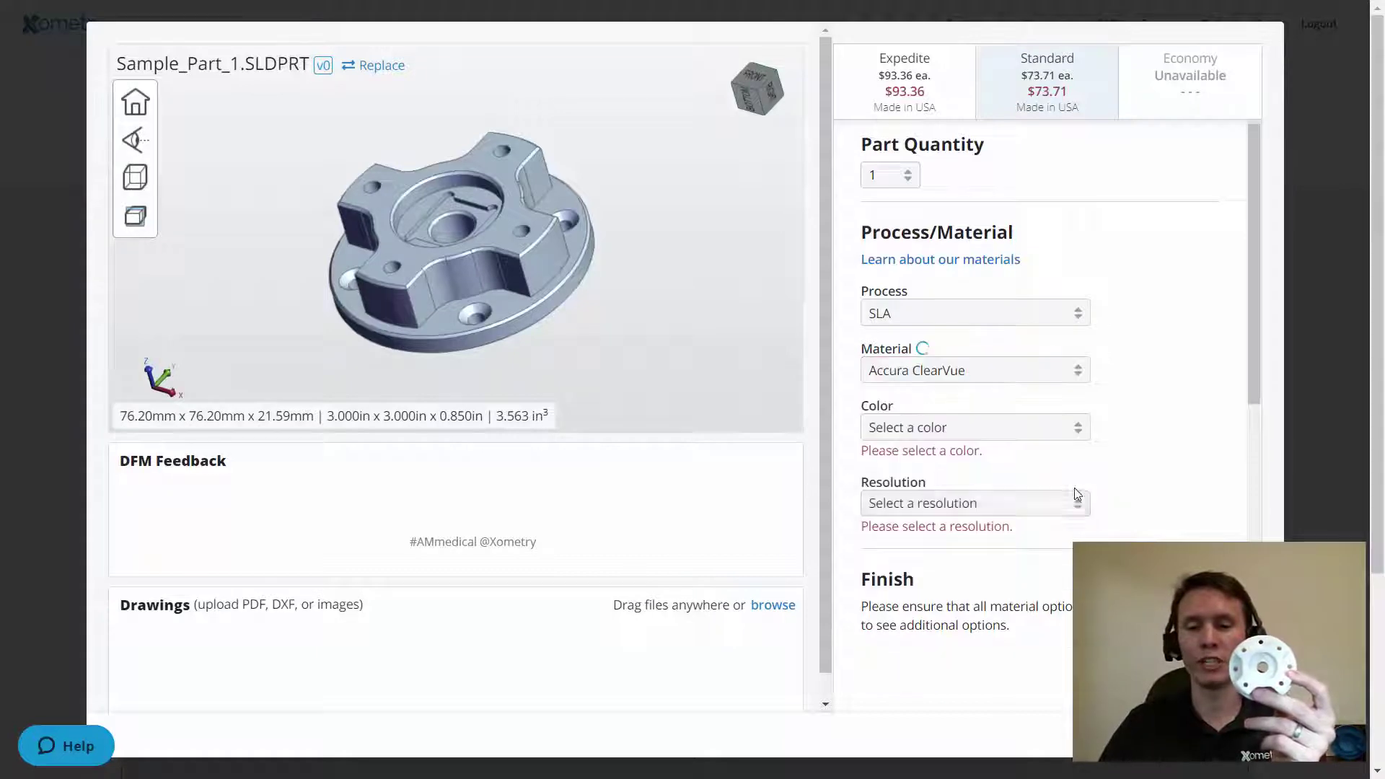
{"action": "left_click", "coordinate": [1053, 372]}
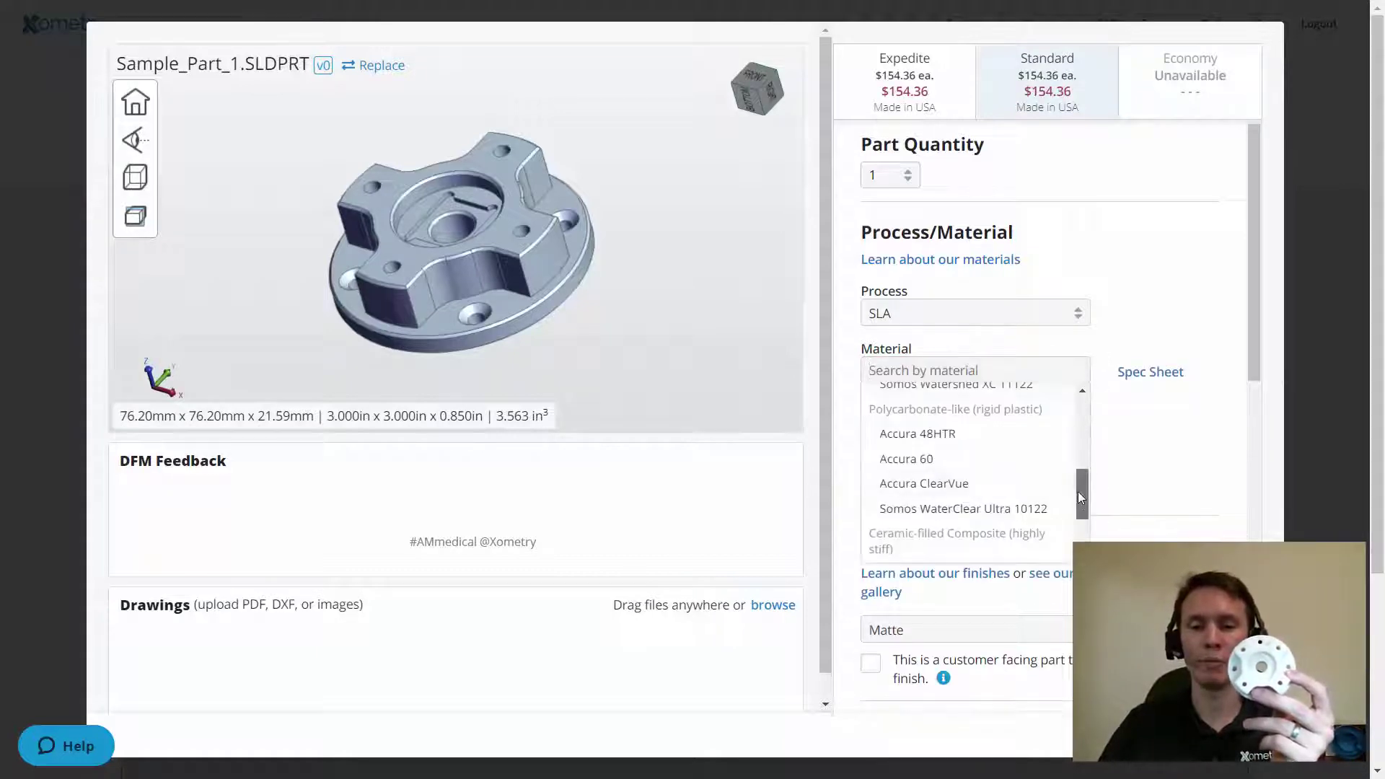
{"action": "scroll", "coordinate": [1080, 501], "scroll_direction": "down", "scroll_amount": 2}
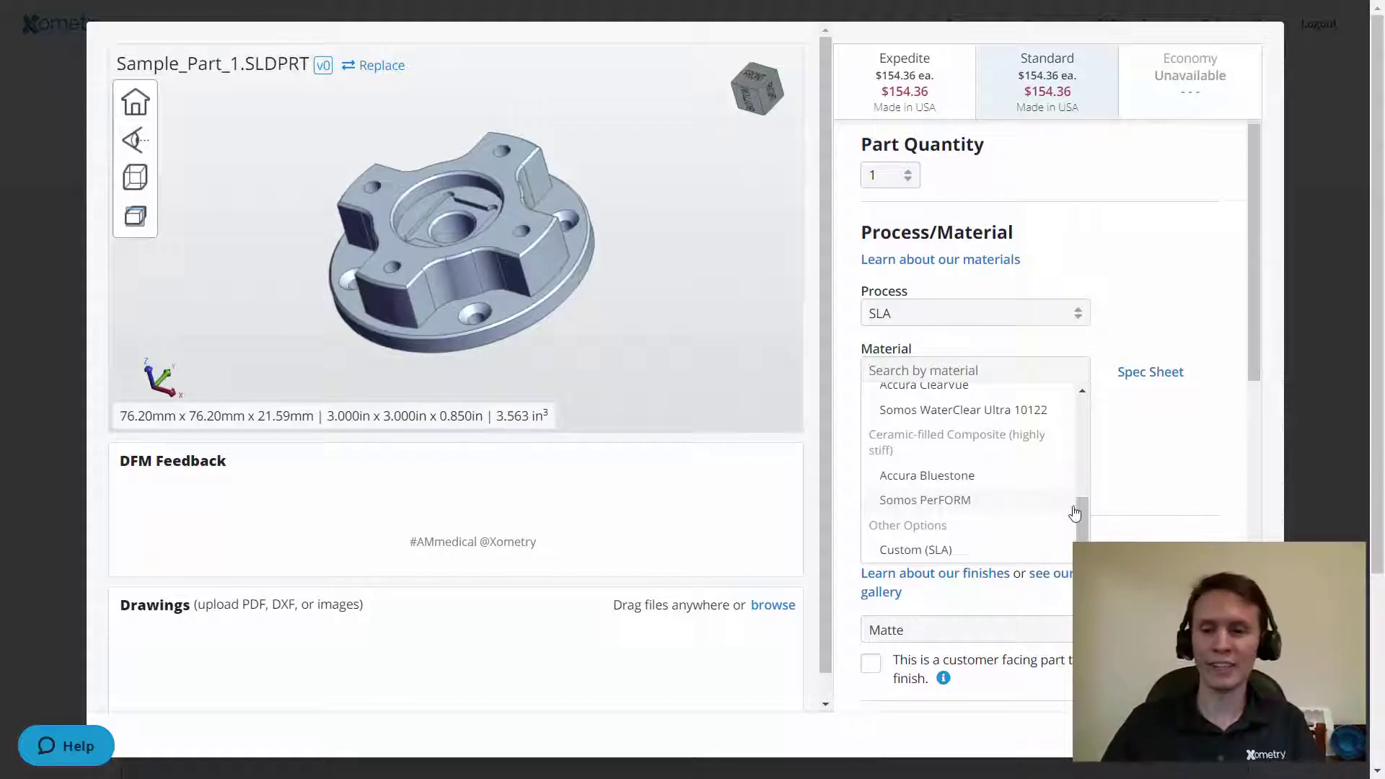
{"action": "left_click_drag", "start_coordinate": [1083, 526], "coordinate": [1078, 508]}
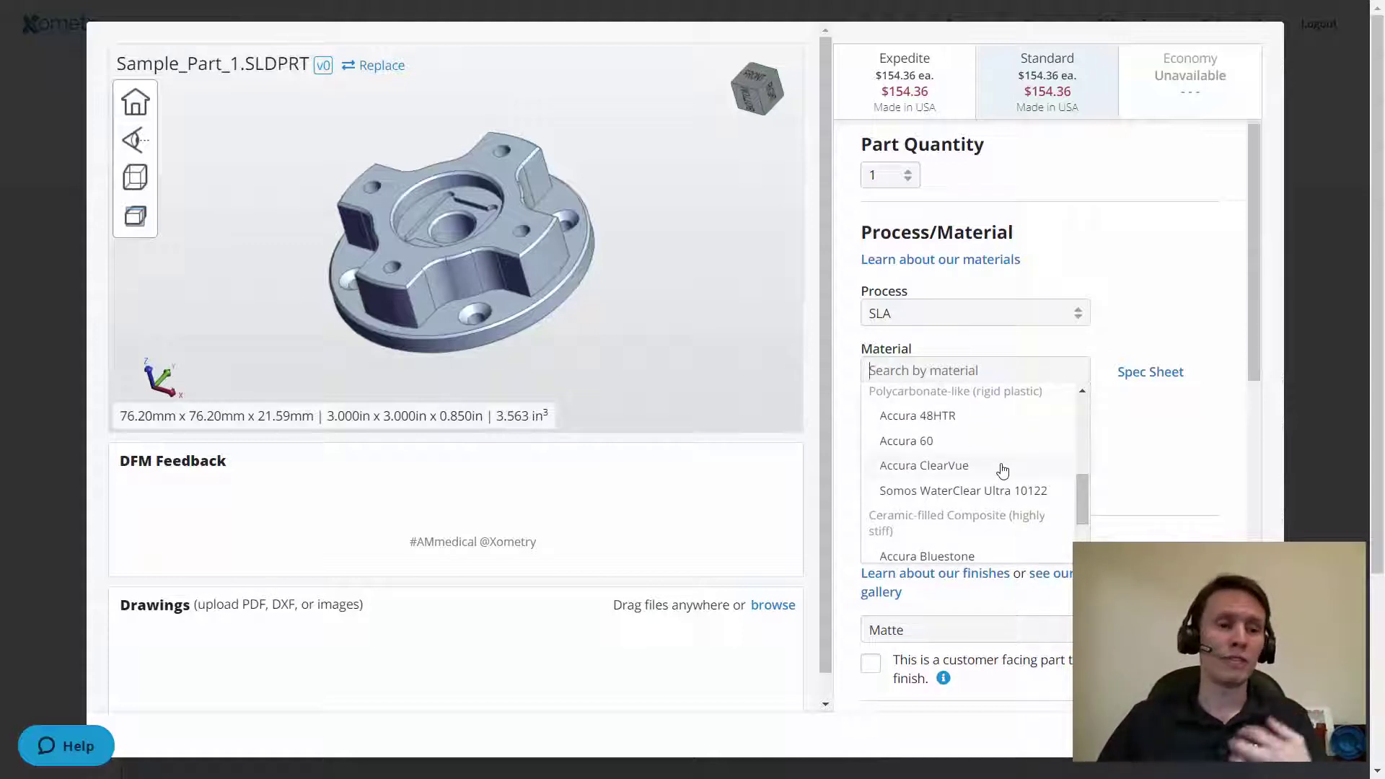
{"action": "left_click", "coordinate": [1003, 467]}
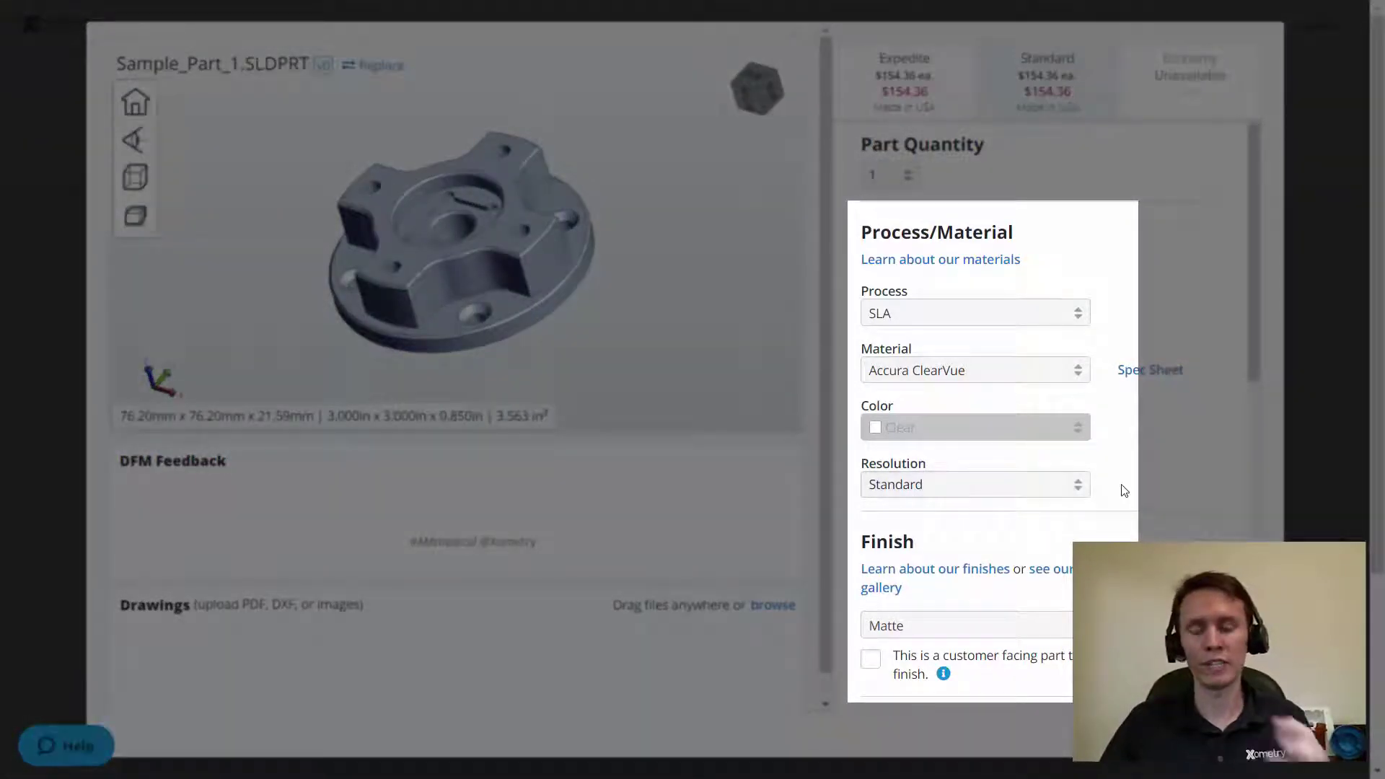
Give the Accura ClearVue part a Quick Clear finish, raising Standard to $178.91 each.
{"action": "left_click", "coordinate": [938, 619]}
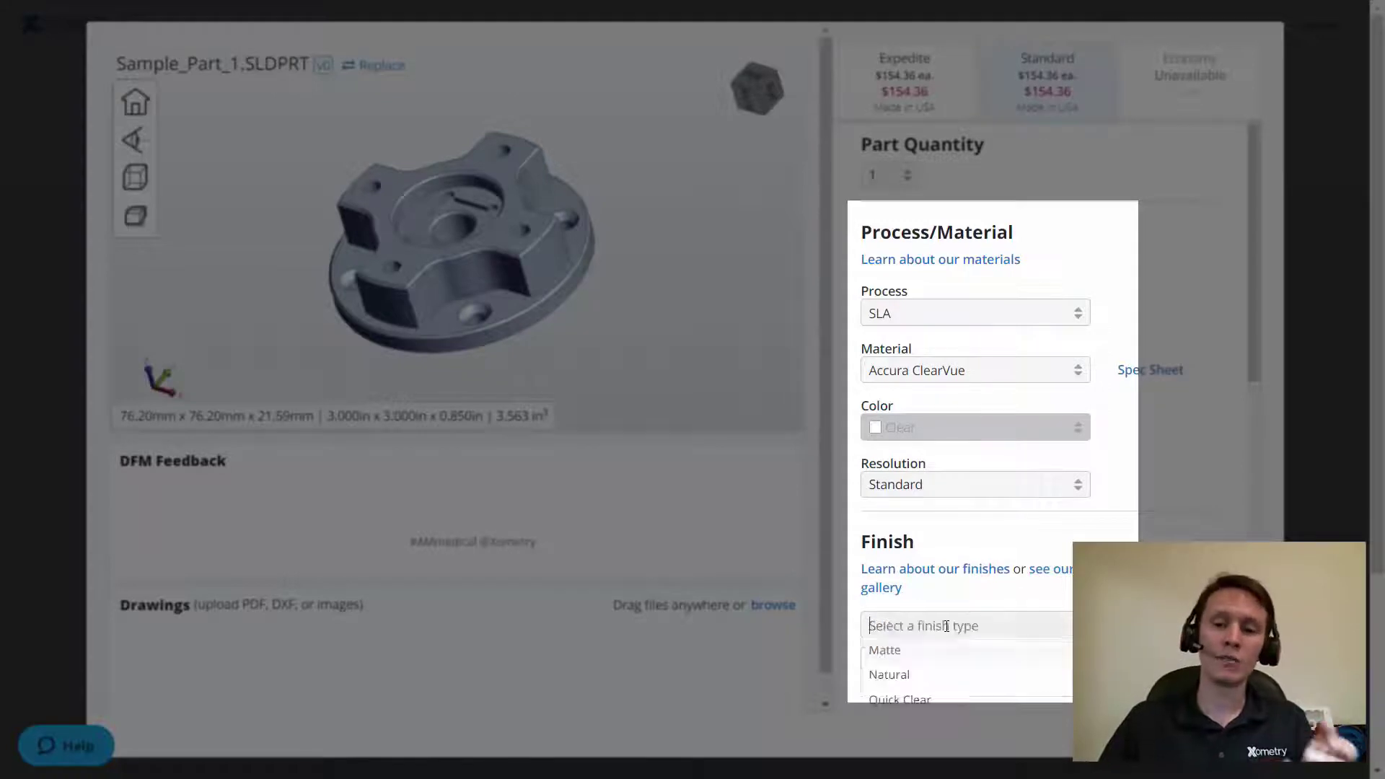
{"action": "scroll", "coordinate": [965, 622], "scroll_direction": "down", "scroll_amount": 1}
{"action": "left_click", "coordinate": [963, 610]}
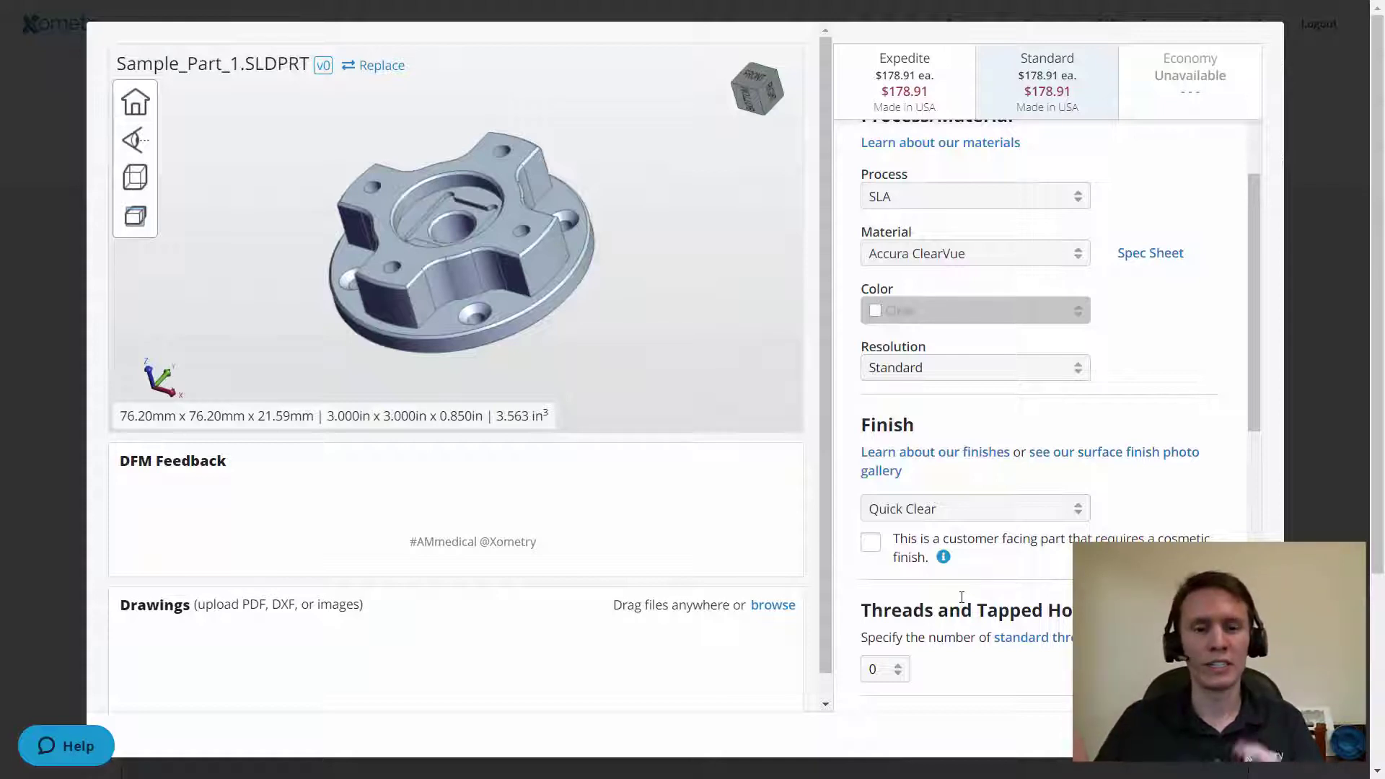
{"action": "scroll", "coordinate": [1095, 272], "scroll_direction": "up", "scroll_amount": 3}
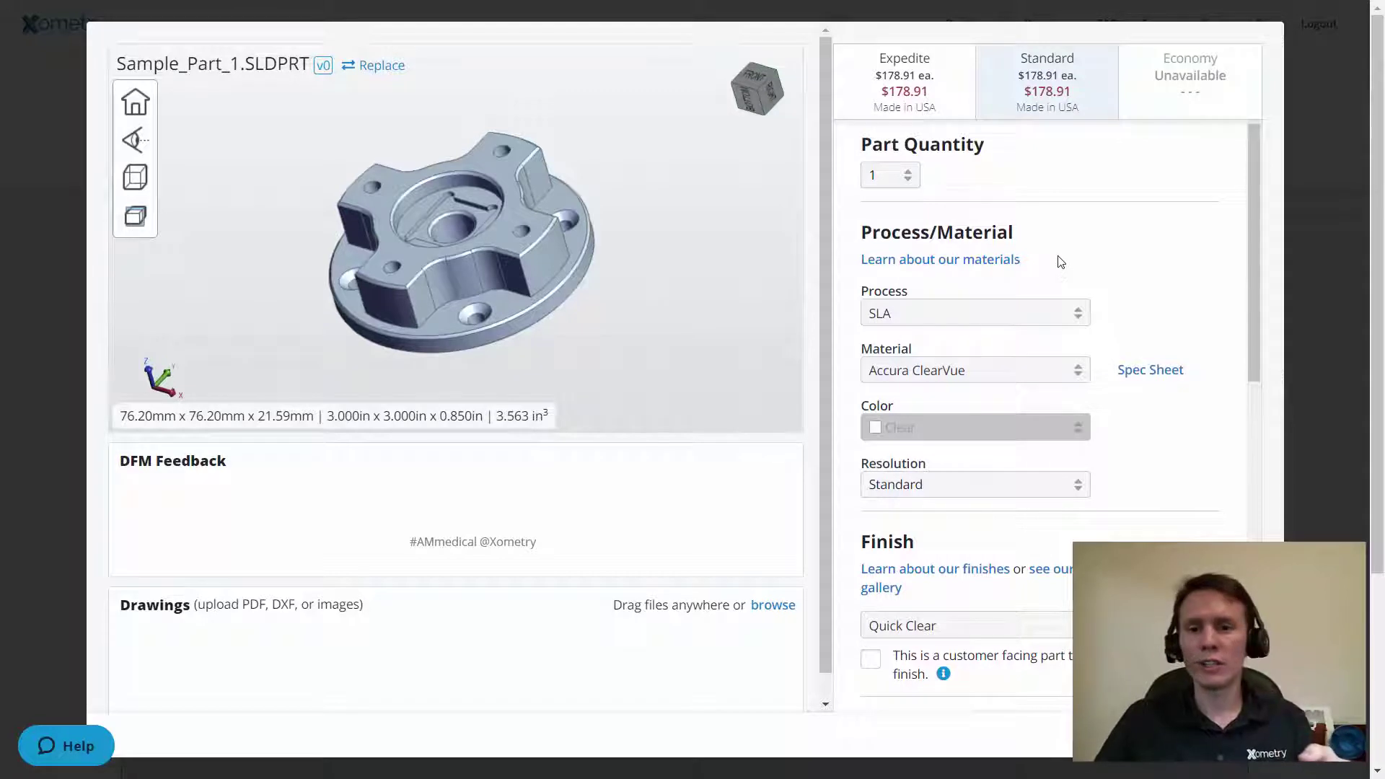
Change the part quantity to 10, trying 3 first, so Standard totals $1,275.50.
{"action": "left_click", "coordinate": [913, 178]}
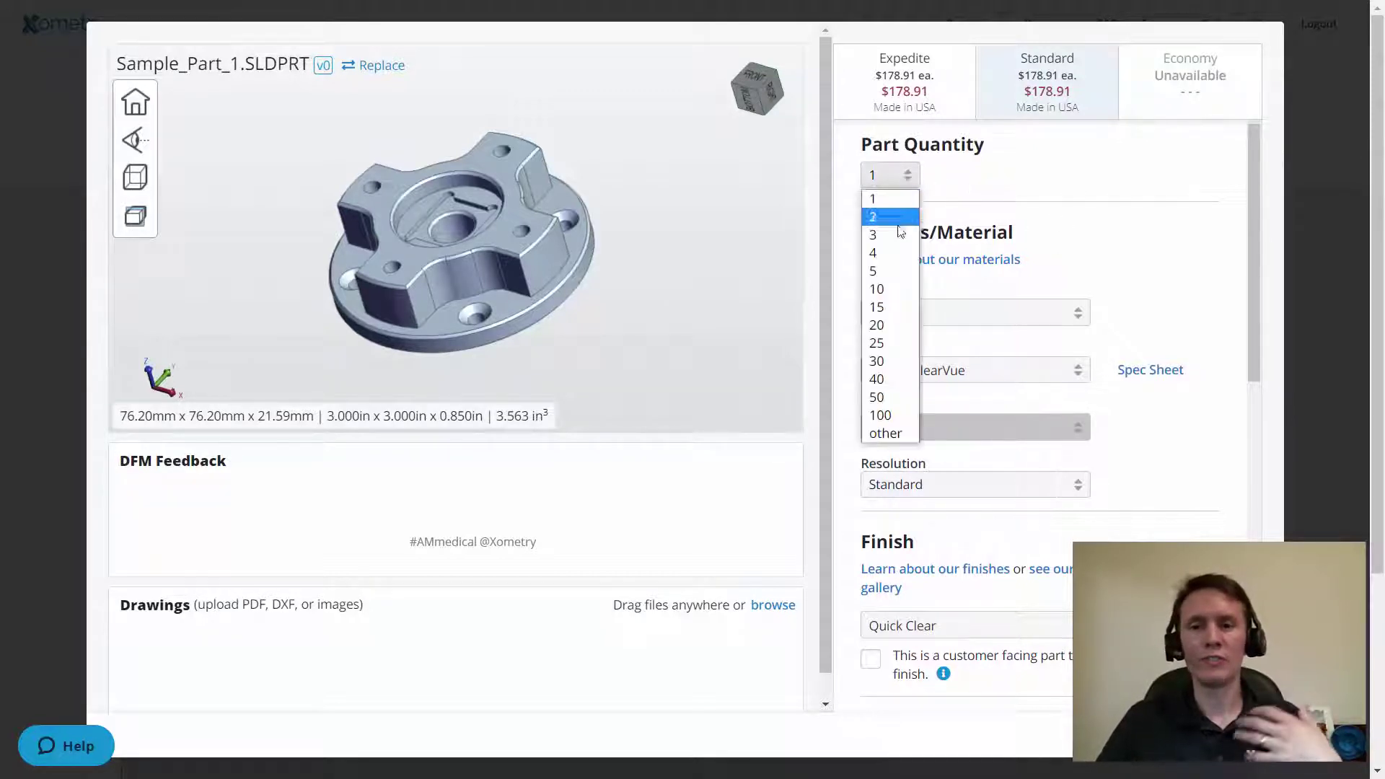
{"action": "left_click", "coordinate": [900, 244]}
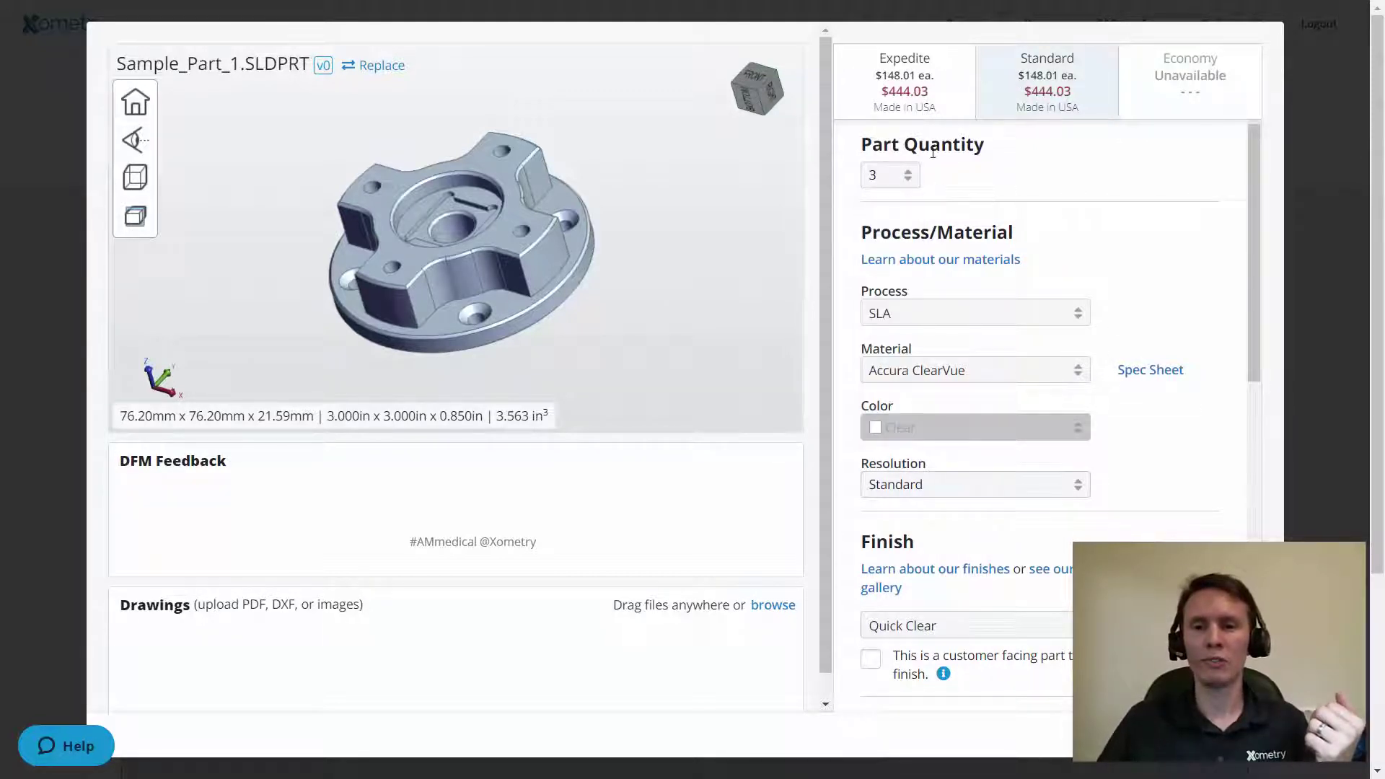
{"action": "left_click", "coordinate": [876, 176]}
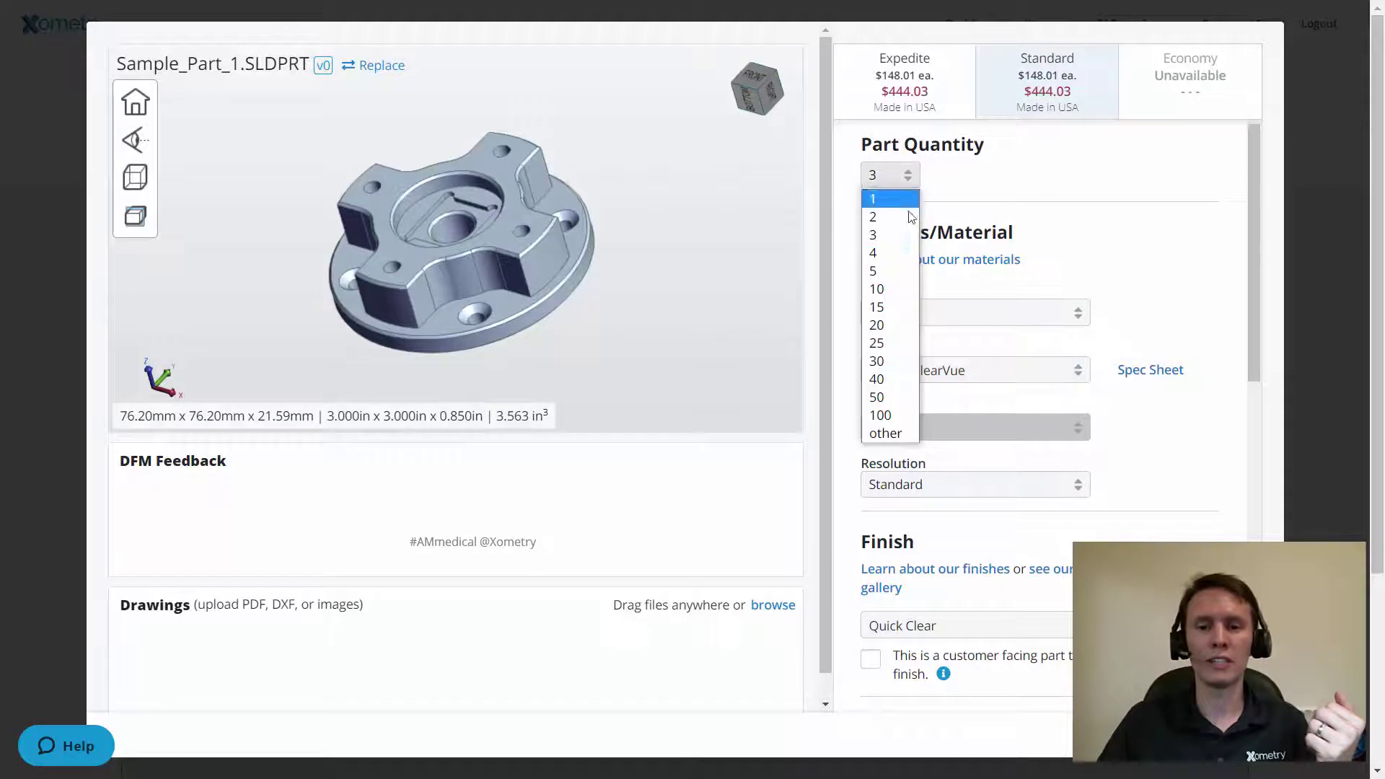
{"action": "left_click", "coordinate": [899, 291]}
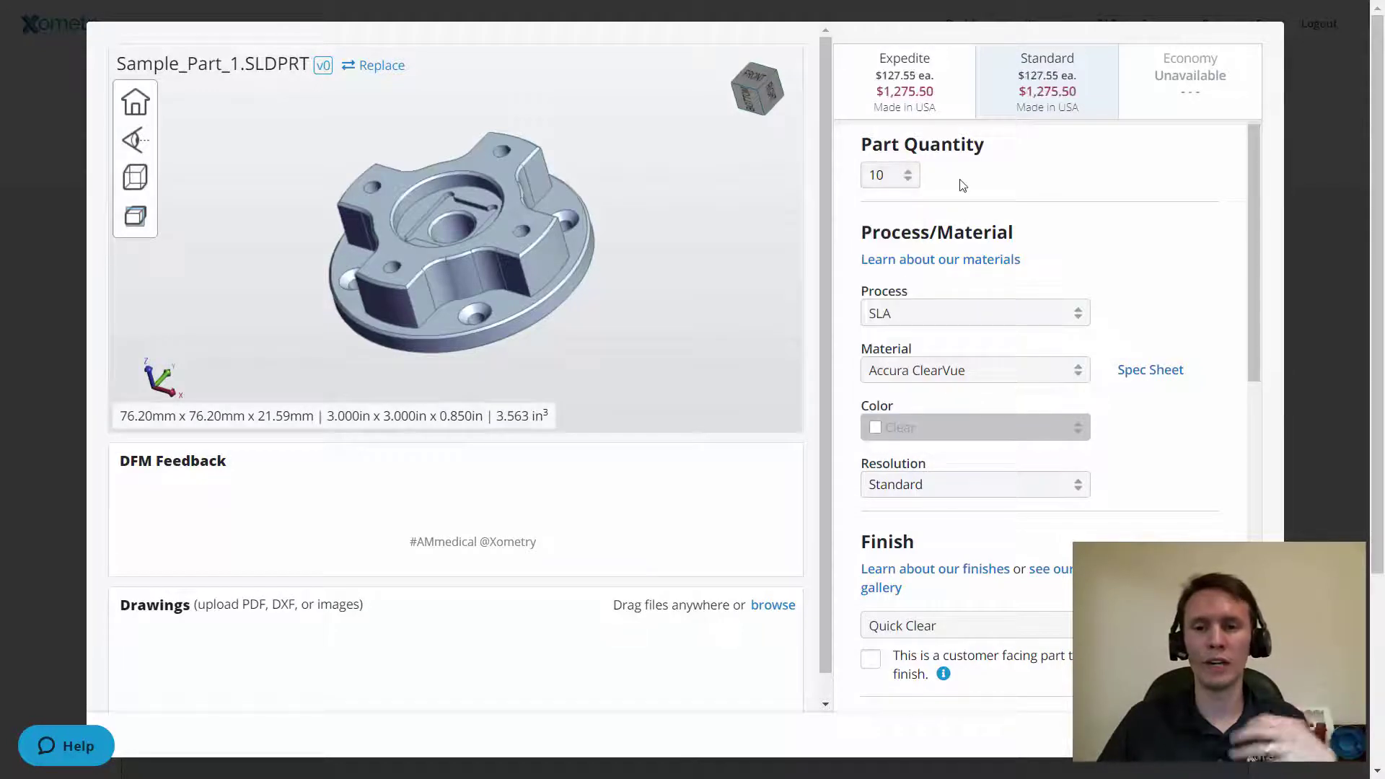
{"action": "left_click", "coordinate": [992, 312]}
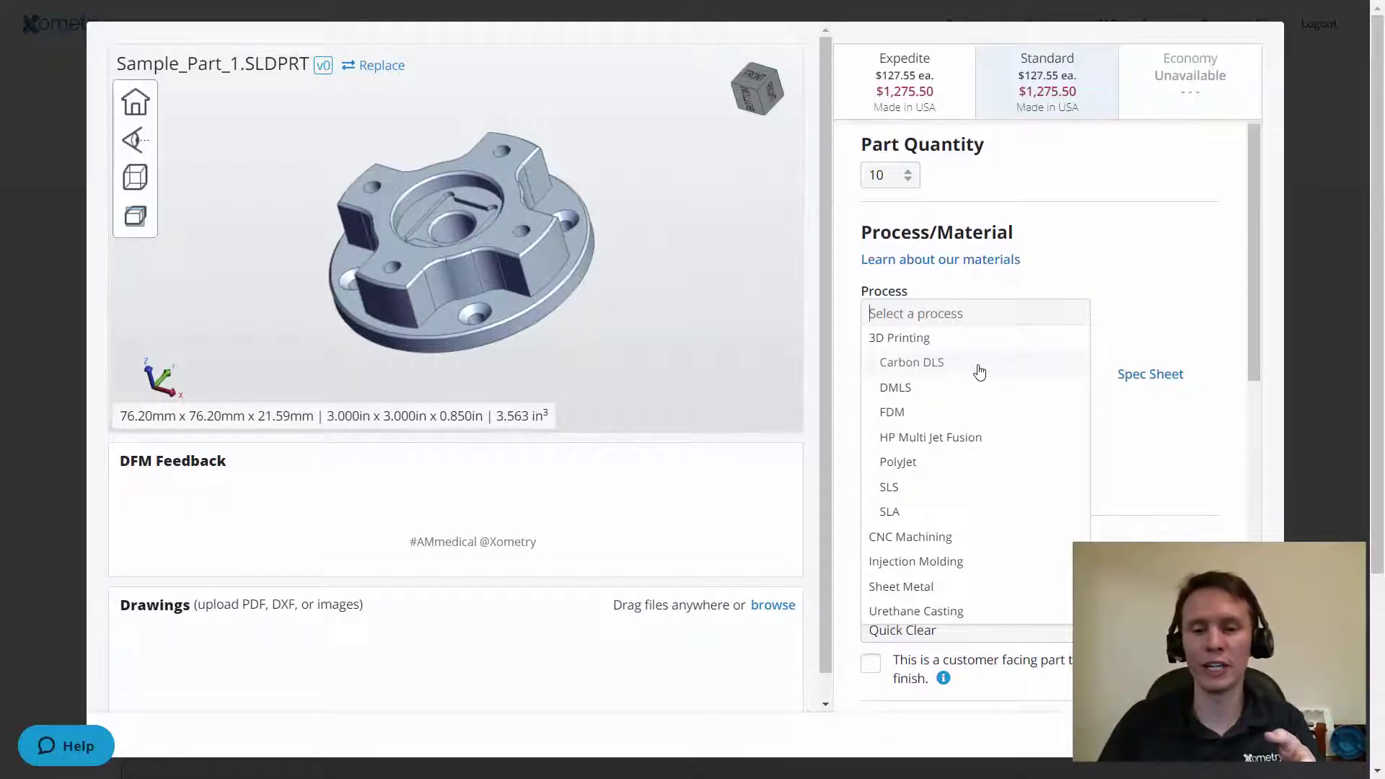
Set the process to CNC Machining and the material to PTFE (Teflon), after briefly picking PEEK.
{"action": "left_click", "coordinate": [986, 535]}
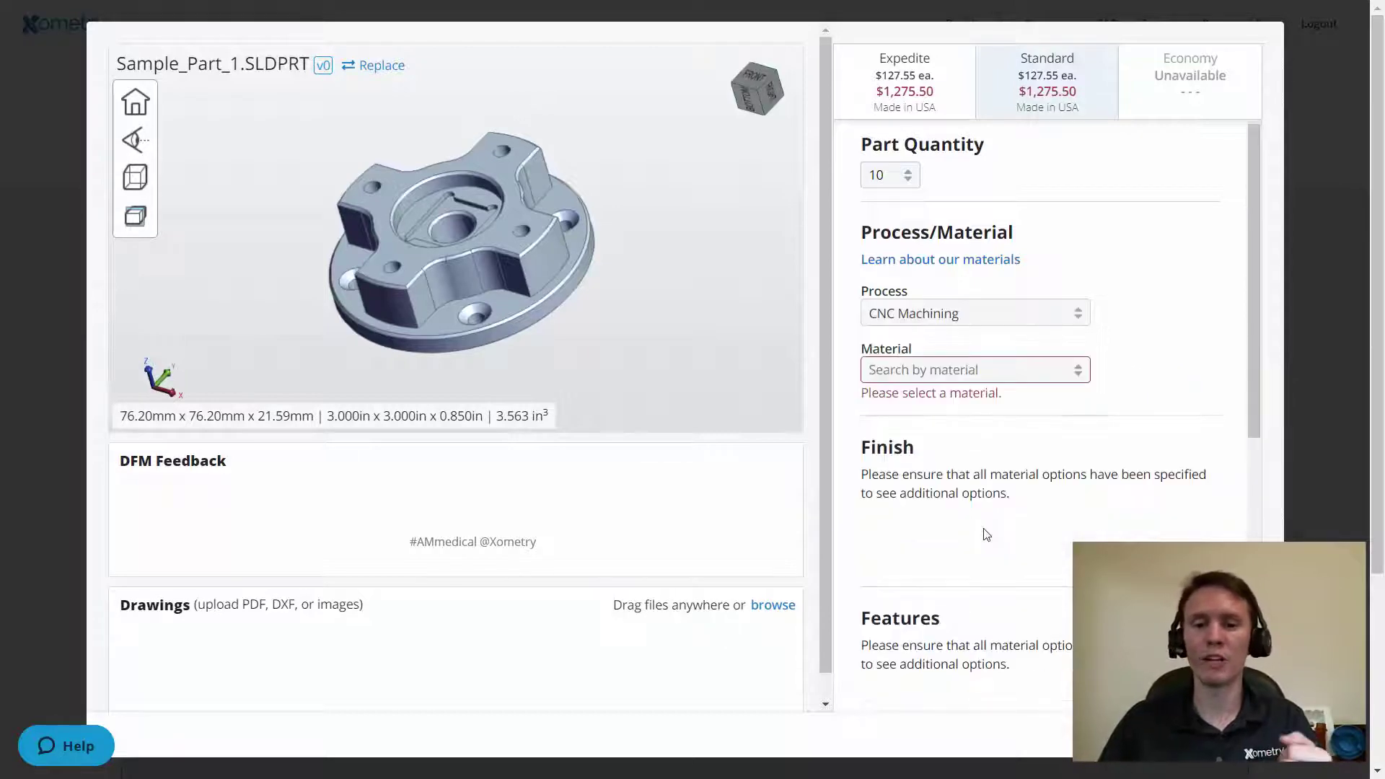
{"action": "left_click", "coordinate": [1047, 376]}
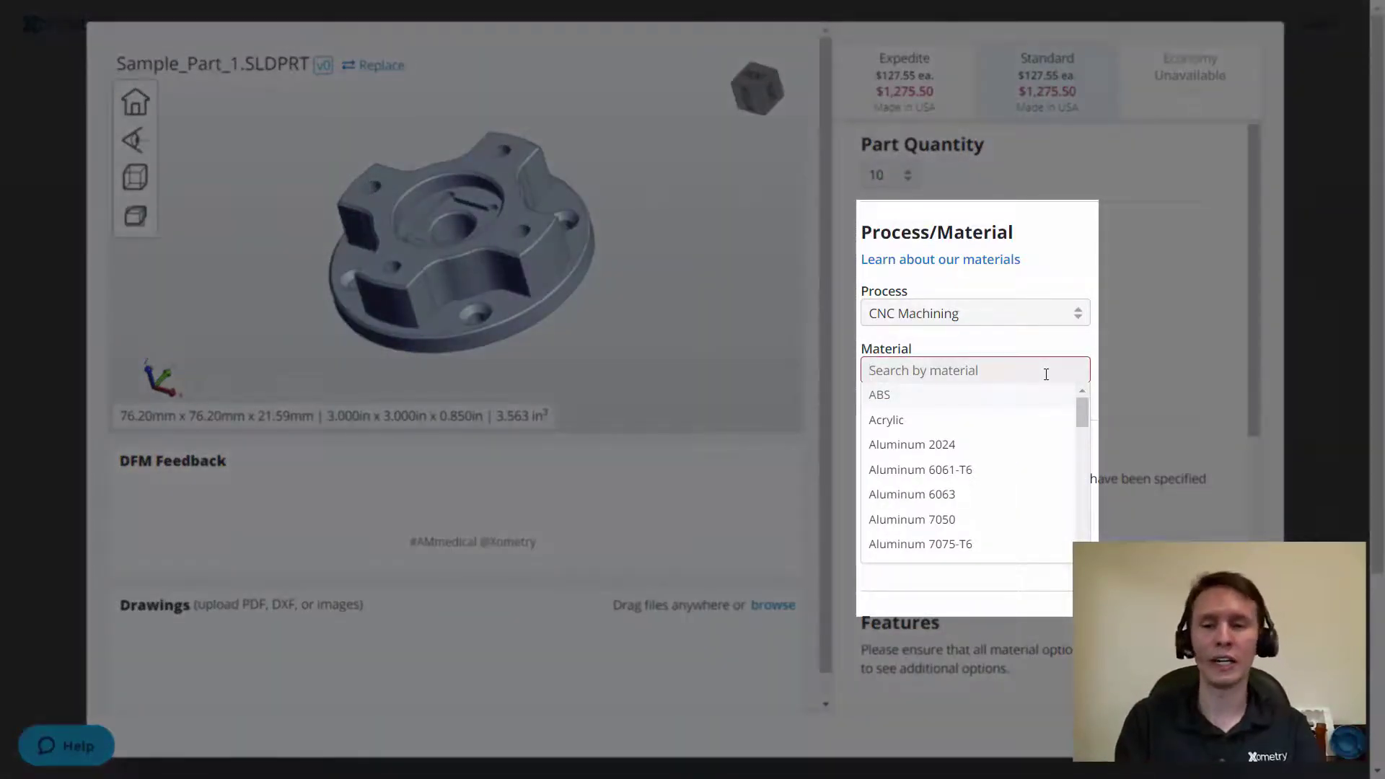
{"action": "type", "text": "peek"}
{"action": "key", "text": "Return"}
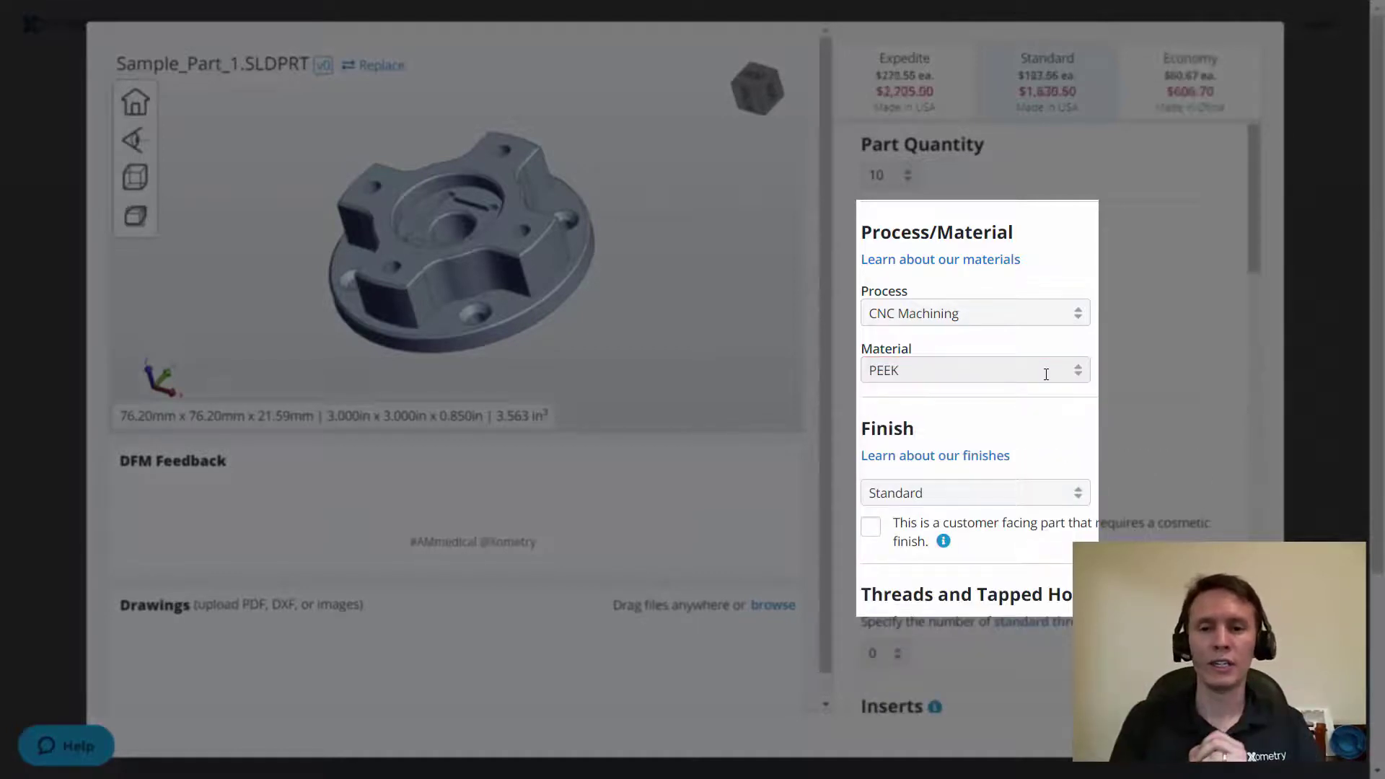
{"action": "left_click", "coordinate": [1047, 373]}
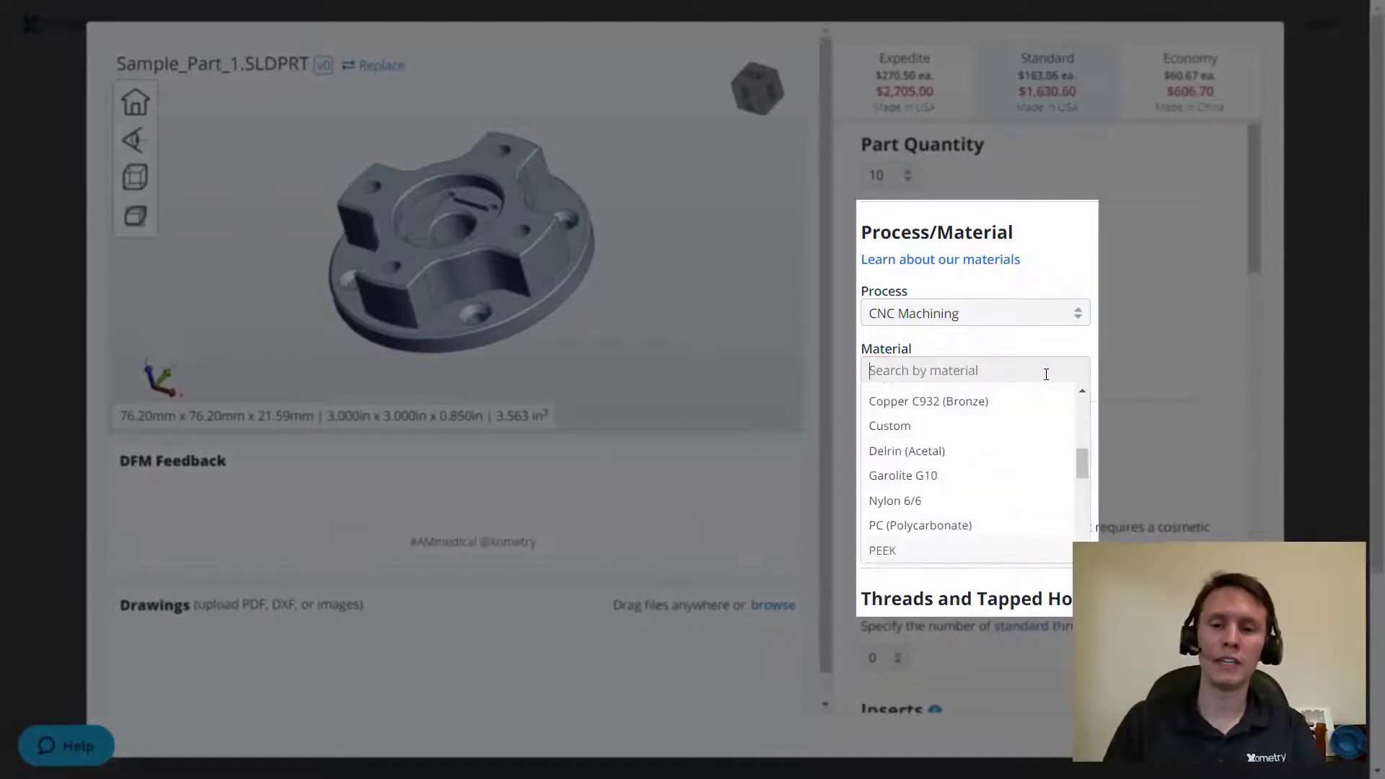
{"action": "type", "text": "ptf"}
{"action": "key", "text": "Return"}
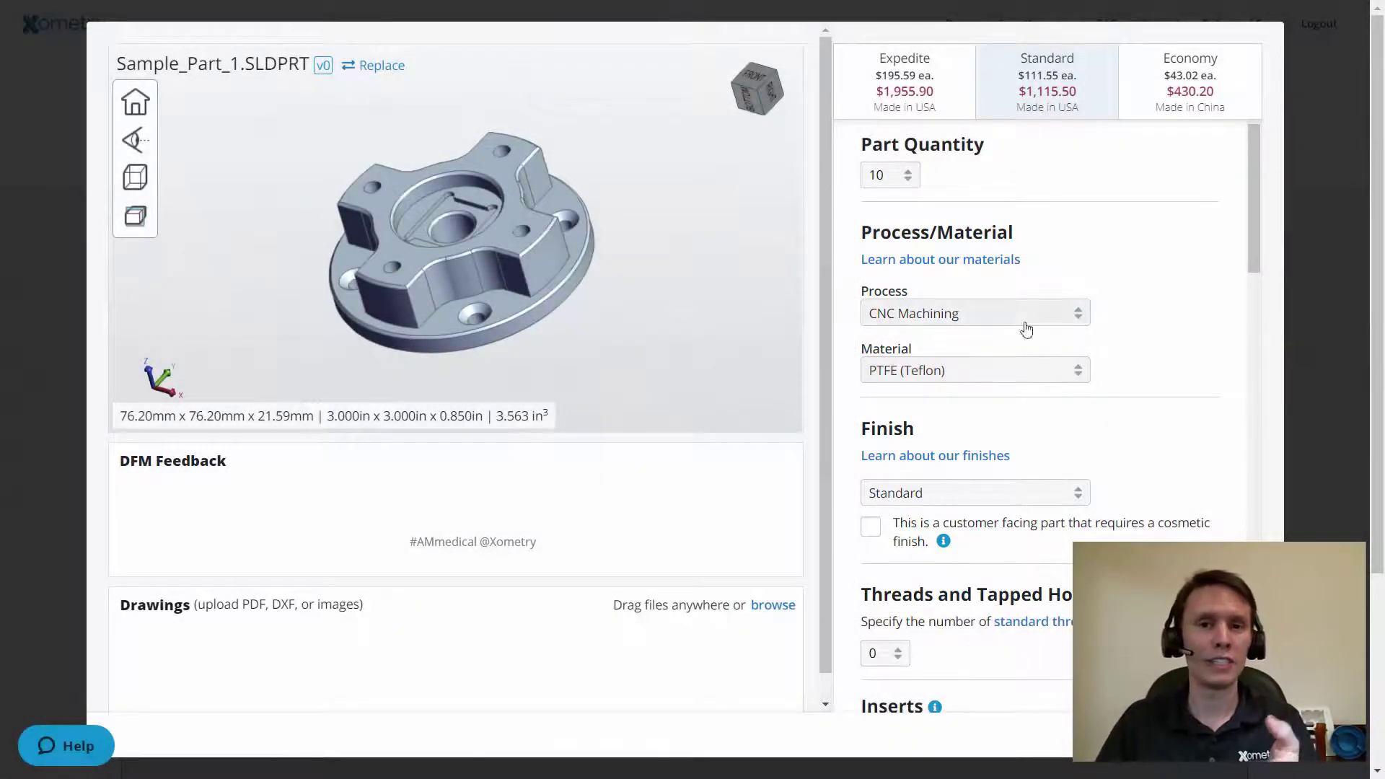
Set Threads and Tapped Holes to 4.
{"action": "left_click_drag", "start_coordinate": [414, 216], "coordinate": [707, 258]}
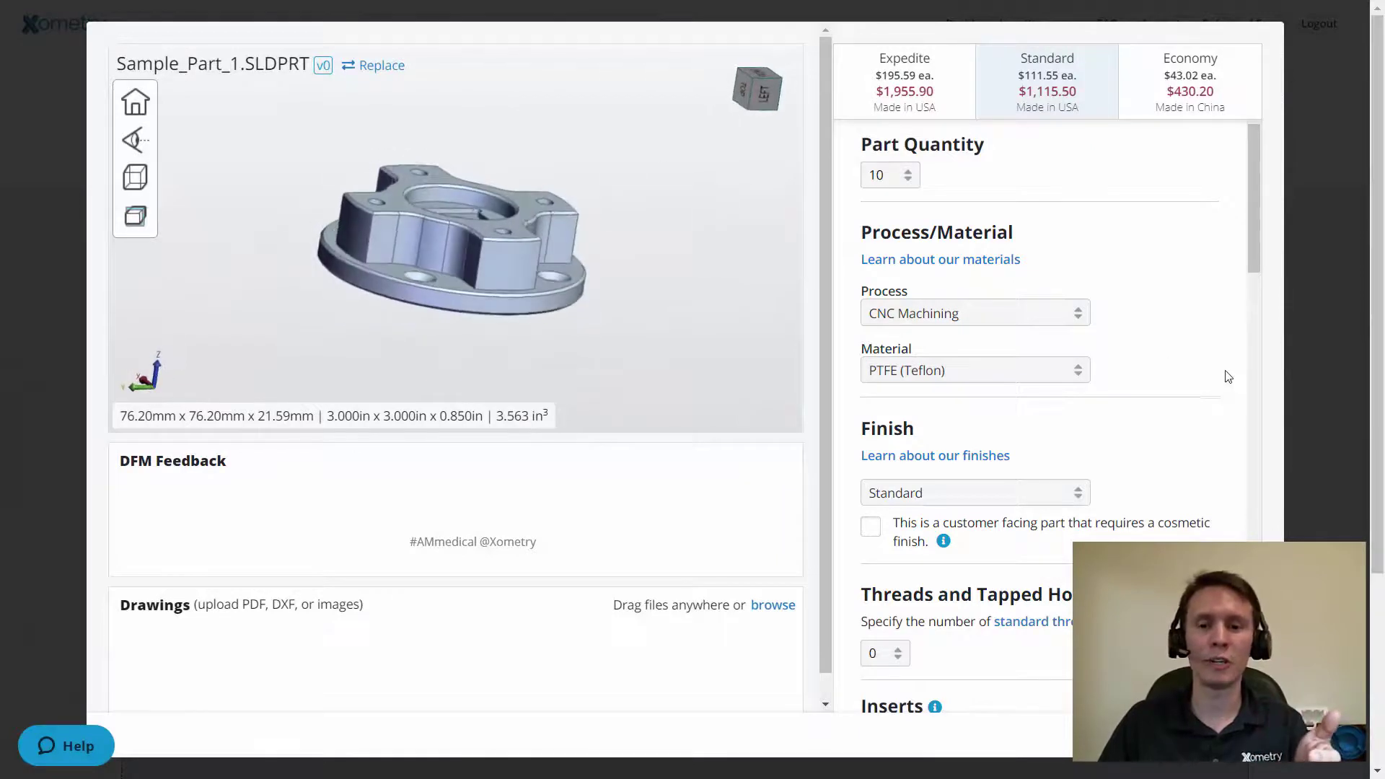
{"action": "scroll", "coordinate": [1059, 484], "scroll_direction": "down", "scroll_amount": 3}
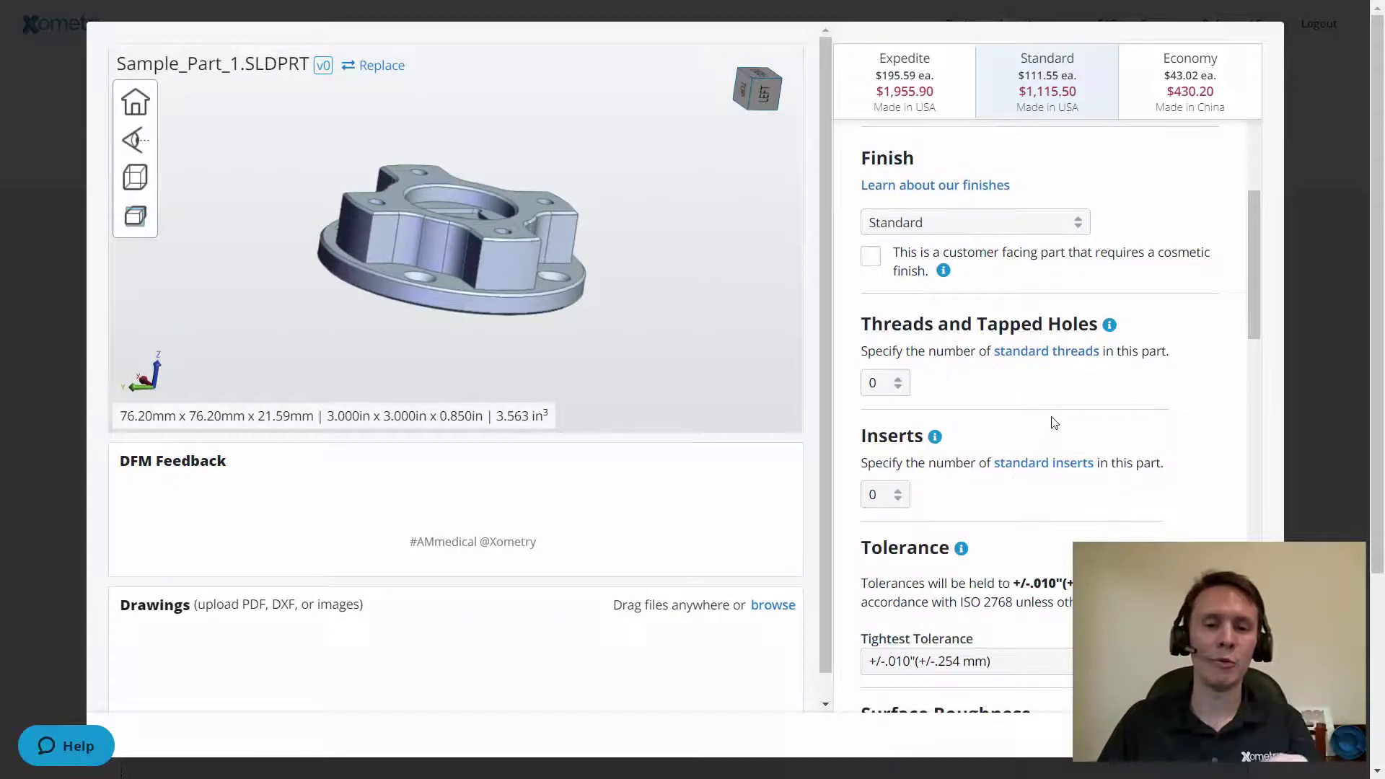
{"action": "scroll", "coordinate": [938, 408], "scroll_direction": "down", "scroll_amount": 1}
{"action": "left_click", "coordinate": [873, 294]}
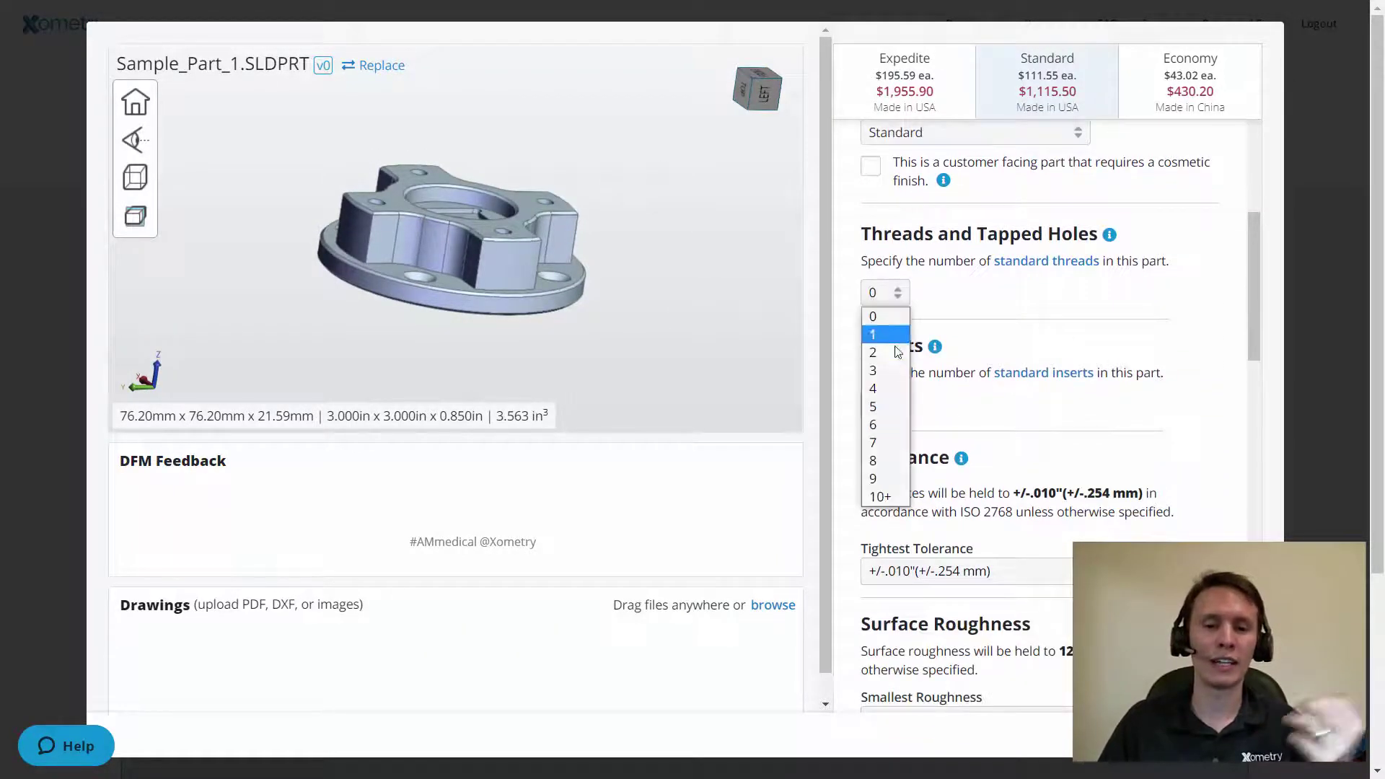
{"action": "left_click", "coordinate": [882, 390]}
Add Bag and Tag part marking.
{"action": "left_click_drag", "start_coordinate": [544, 194], "coordinate": [423, 583]}
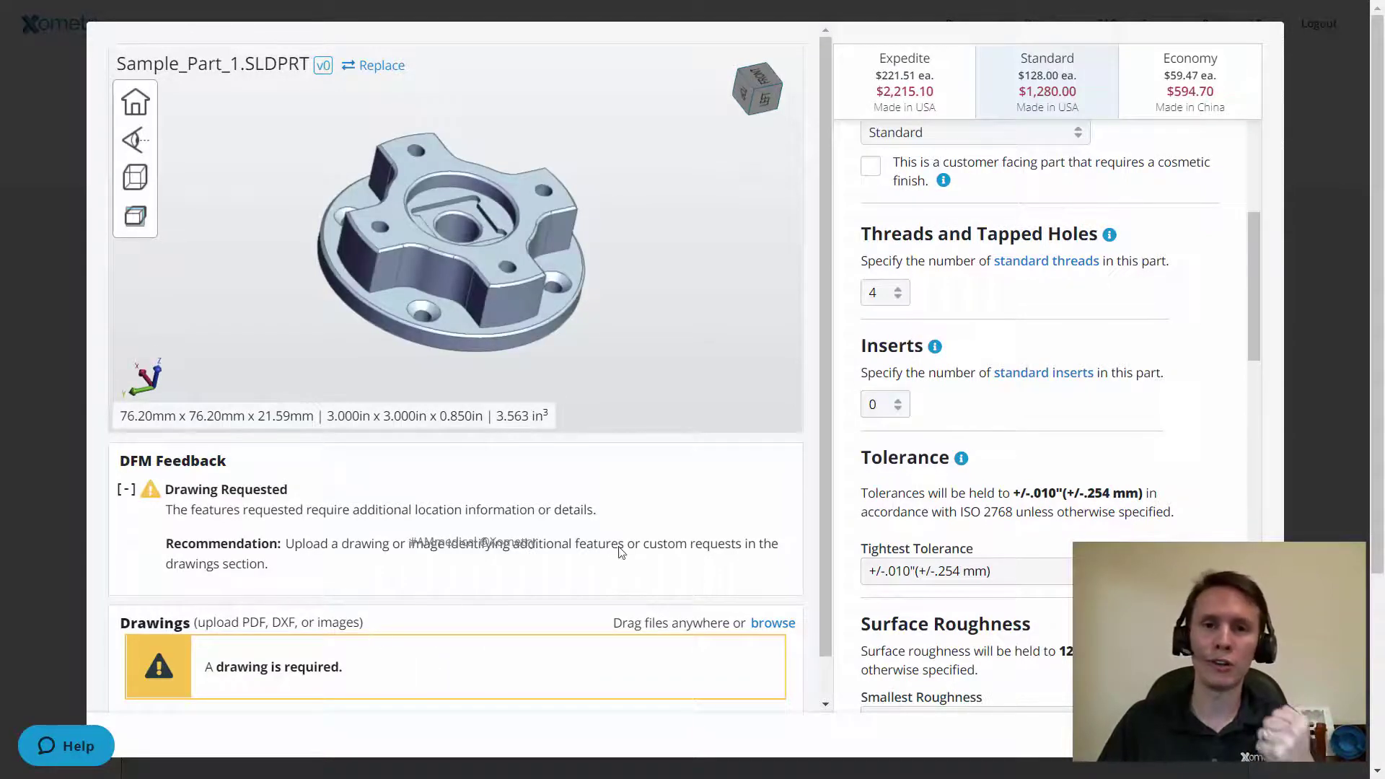
{"action": "scroll", "coordinate": [1147, 437], "scroll_direction": "down", "scroll_amount": 2}
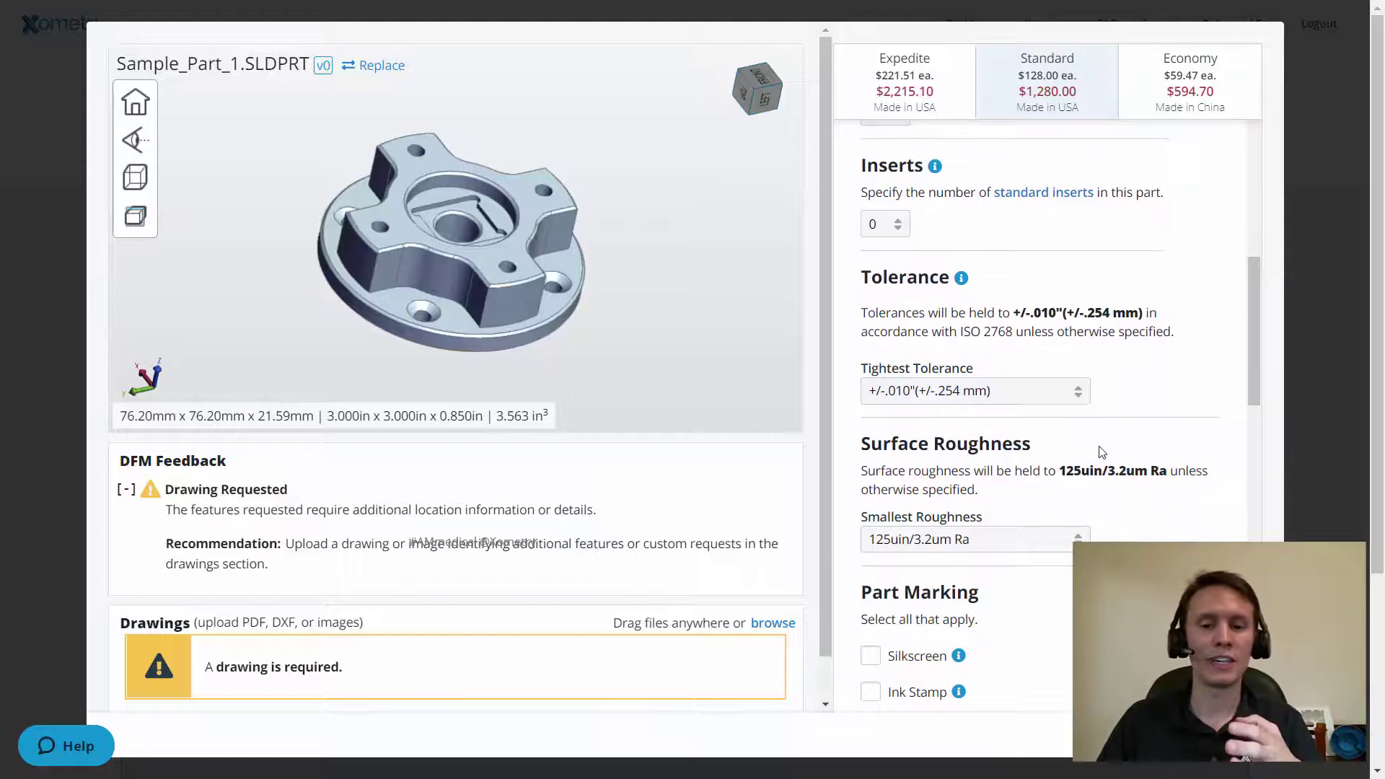
{"action": "scroll", "coordinate": [1102, 434], "scroll_direction": "down", "scroll_amount": 2}
{"action": "scroll", "coordinate": [1054, 376], "scroll_direction": "down", "scroll_amount": 2}
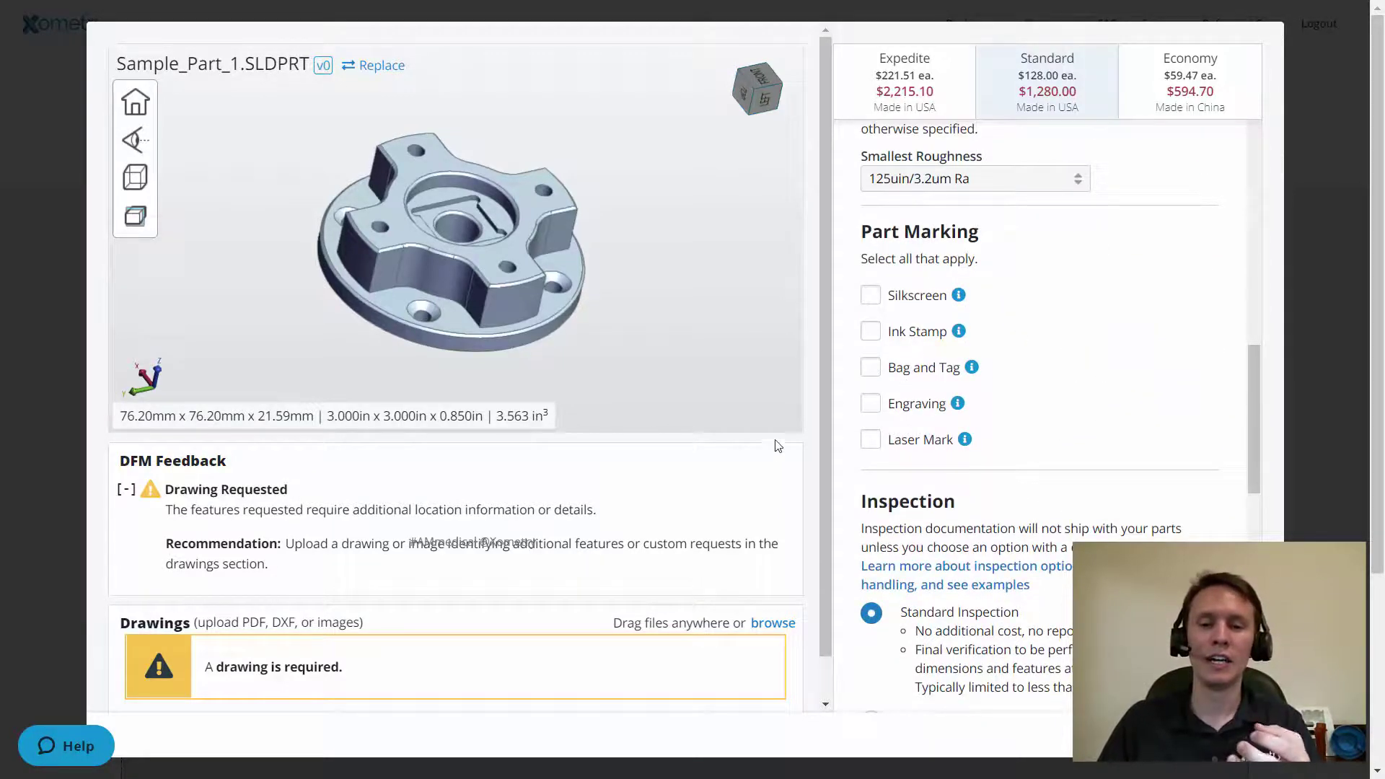
{"action": "left_click", "coordinate": [872, 367]}
Select Formal Inspection with Dimensional Report, raising Standard to $1,379.50.
{"action": "scroll", "coordinate": [1086, 379], "scroll_direction": "down", "scroll_amount": 3}
{"action": "scroll", "coordinate": [1094, 378], "scroll_direction": "down", "scroll_amount": 2}
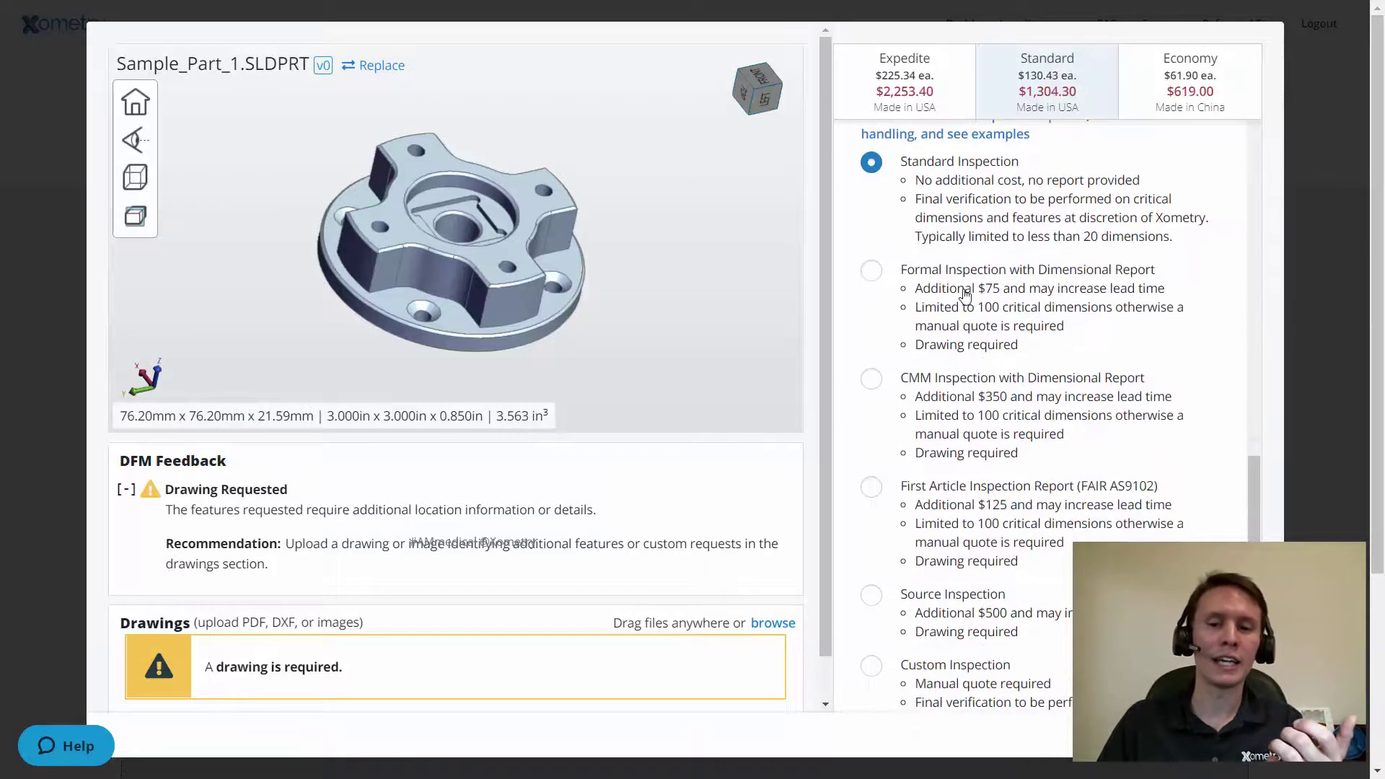
{"action": "left_click", "coordinate": [1024, 270]}
{"action": "scroll", "coordinate": [1055, 408], "scroll_direction": "up", "scroll_amount": 2}
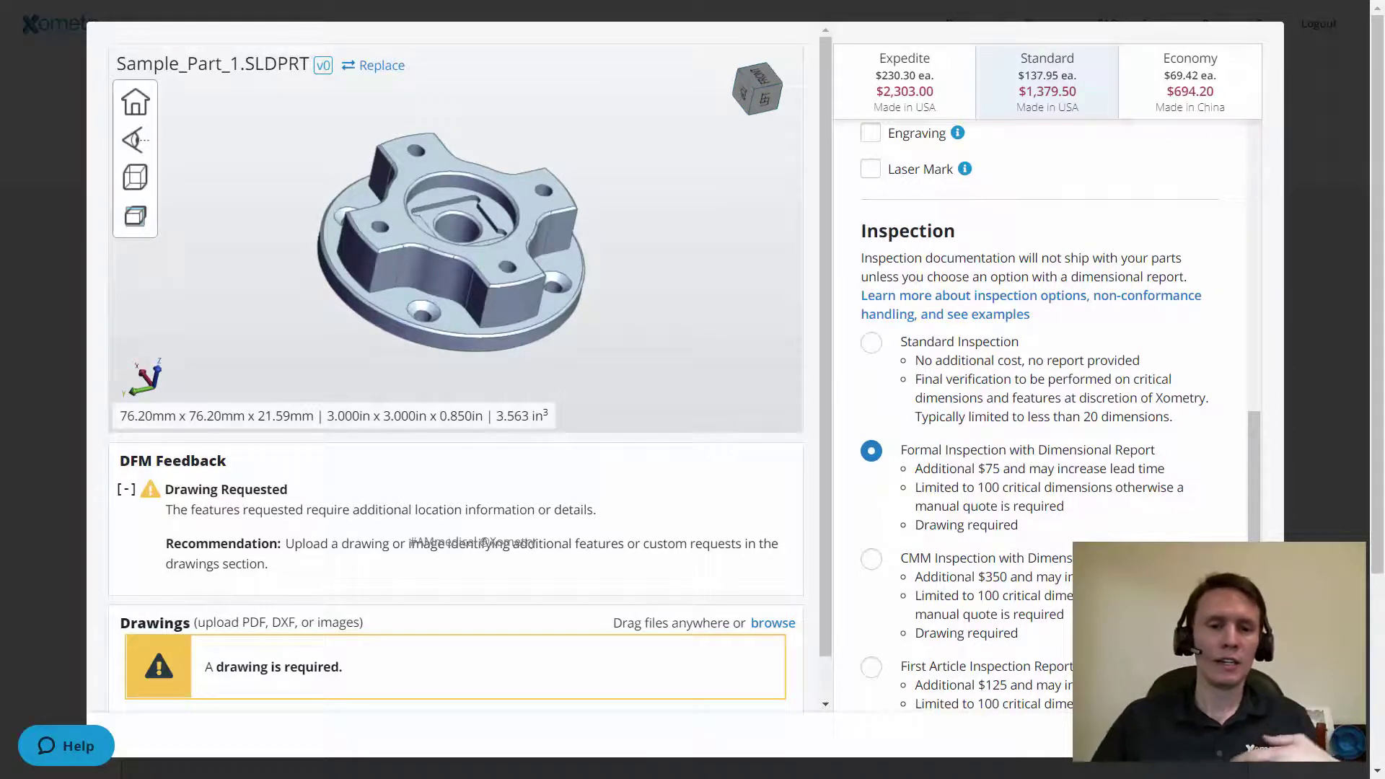
Close the part settings with Escape to return to the quote summary page.
{"action": "key", "text": "Escape"}
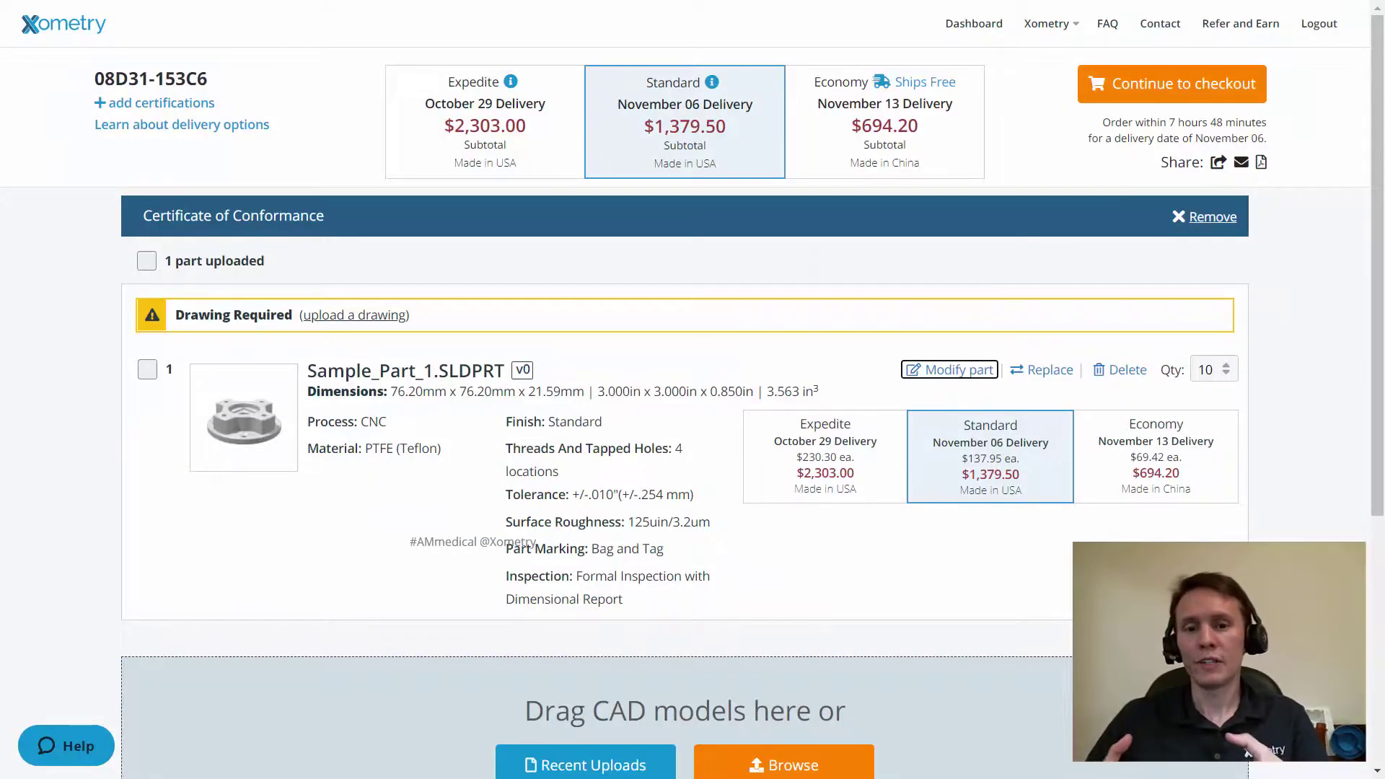